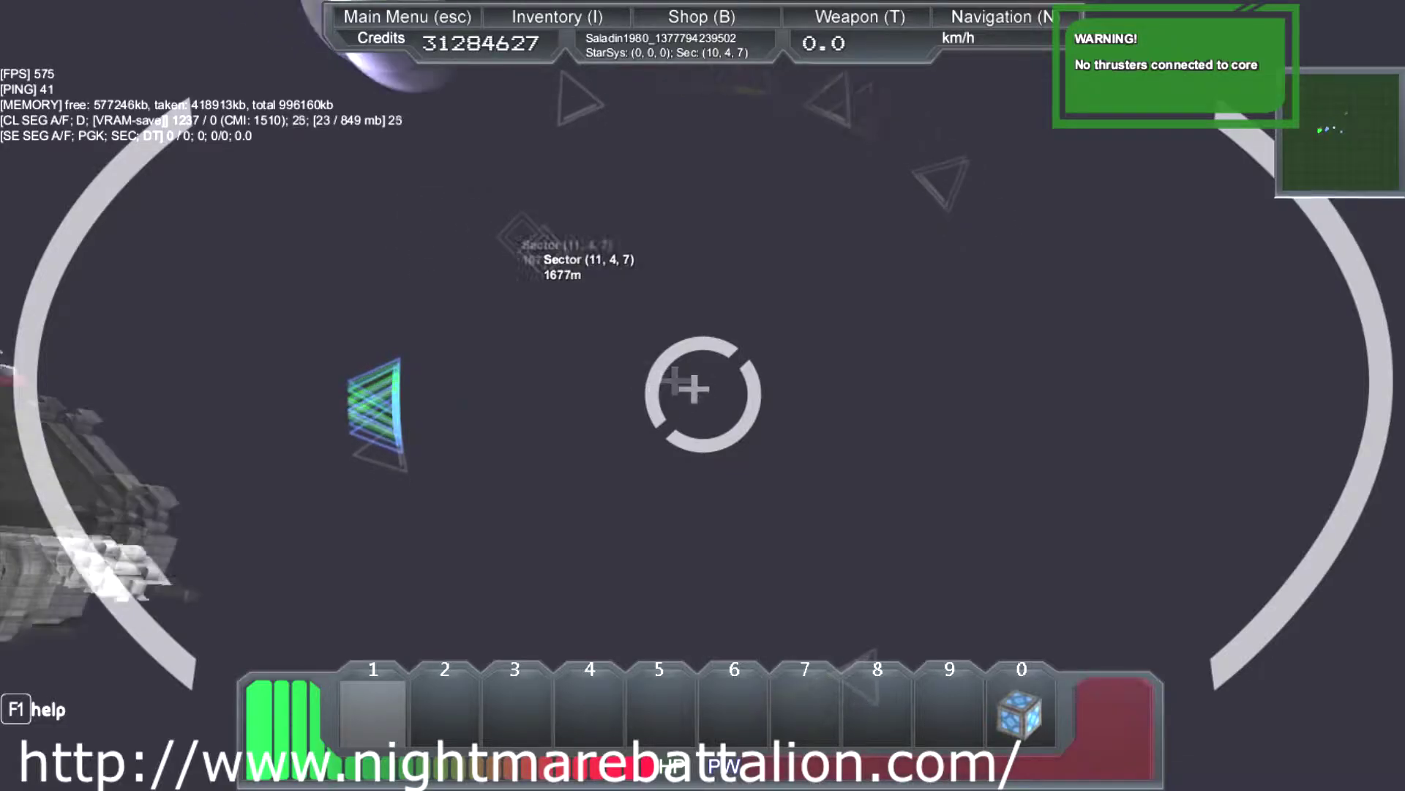
Step: Fly up close beside the black-and-white corvette, its cyan engine section in view
key(w)
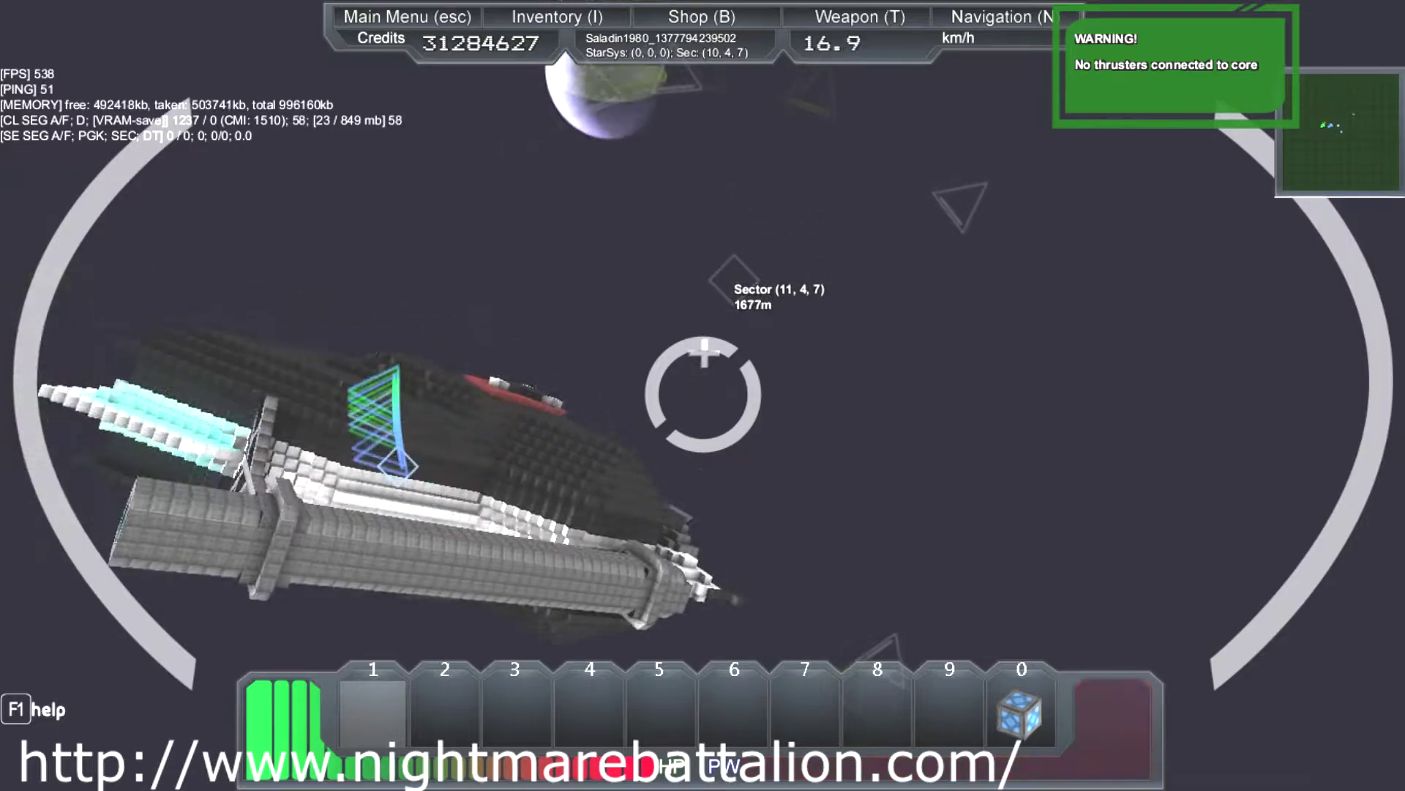
key(w)
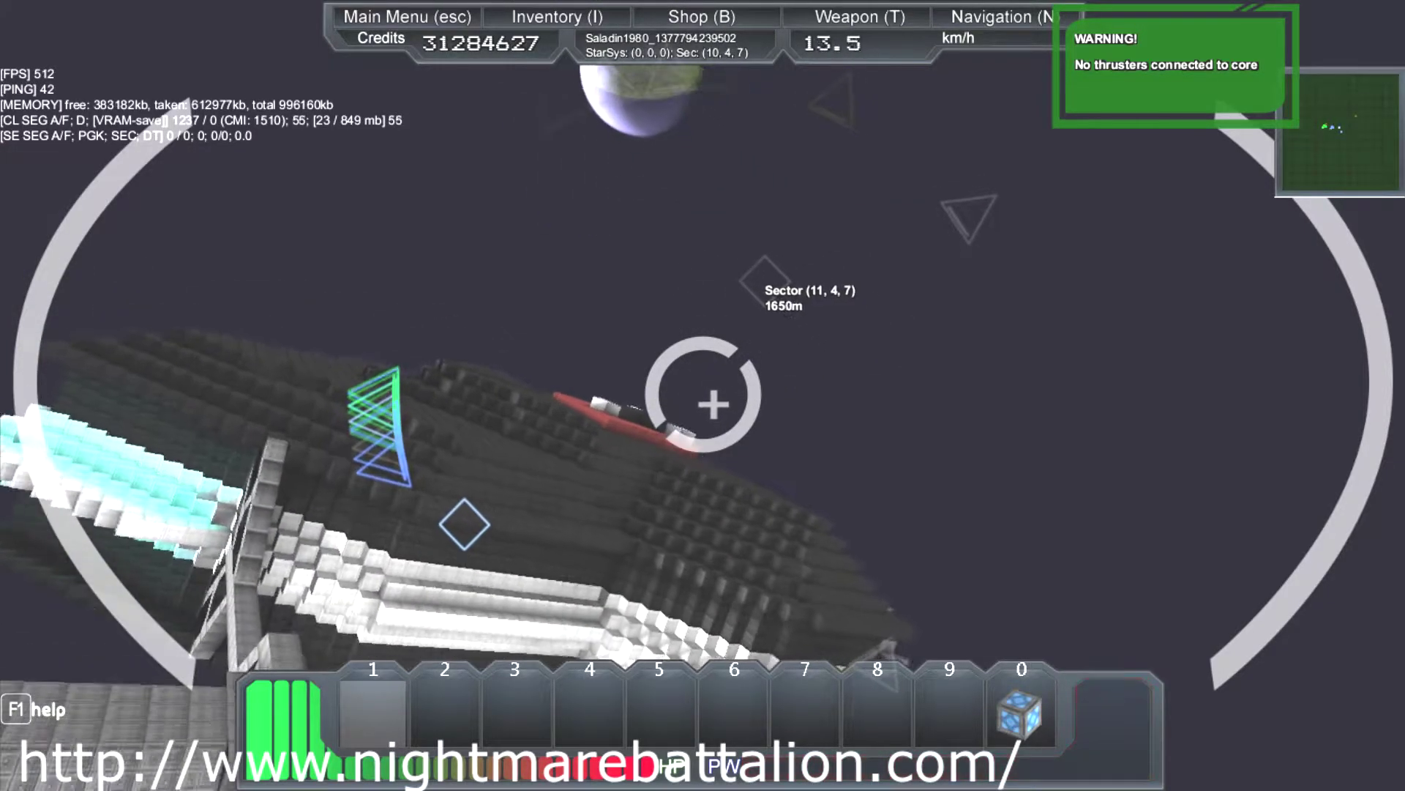
key(w)
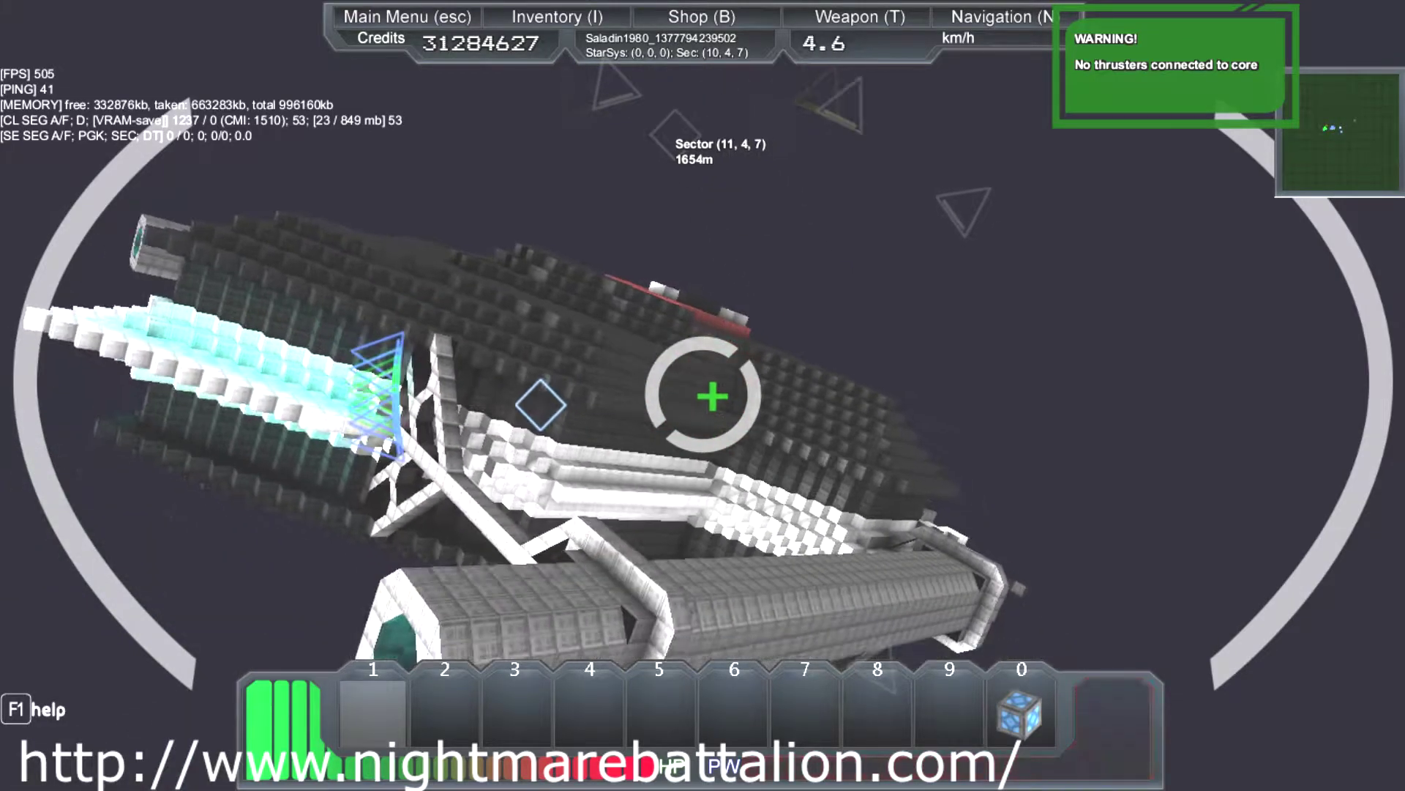
key(w)
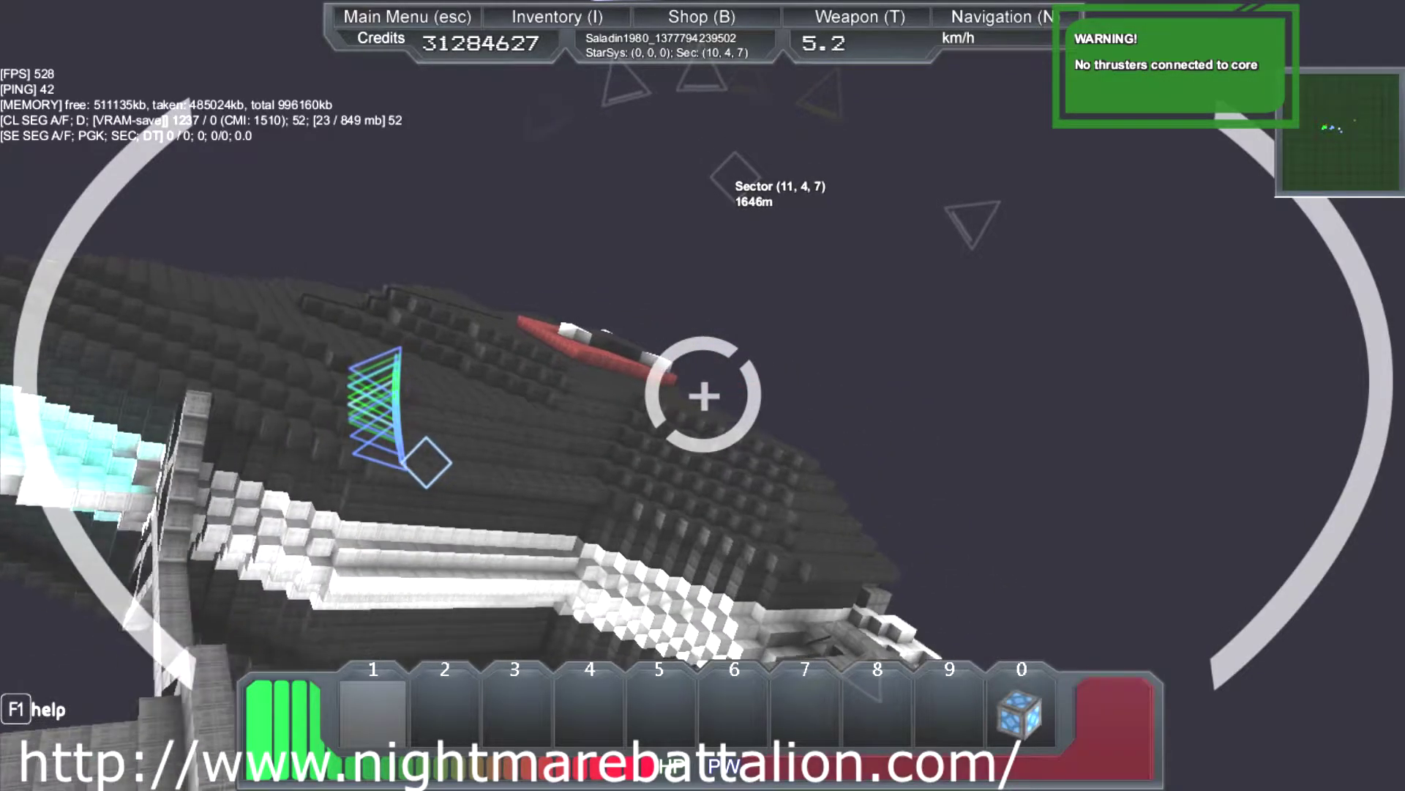
Step: Fly along the corvette's flank and past it toward the teal-lit second ship
key(w)
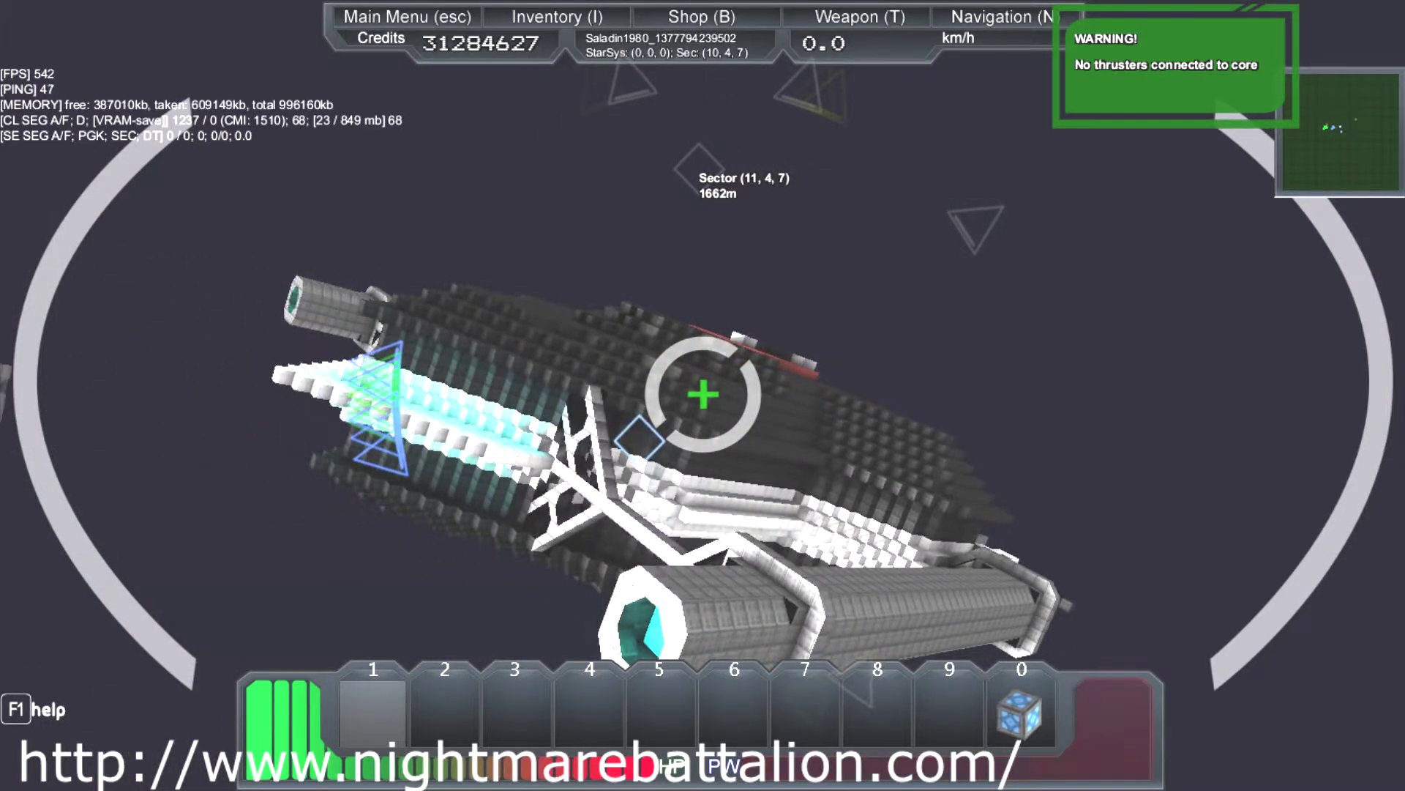
key(w)
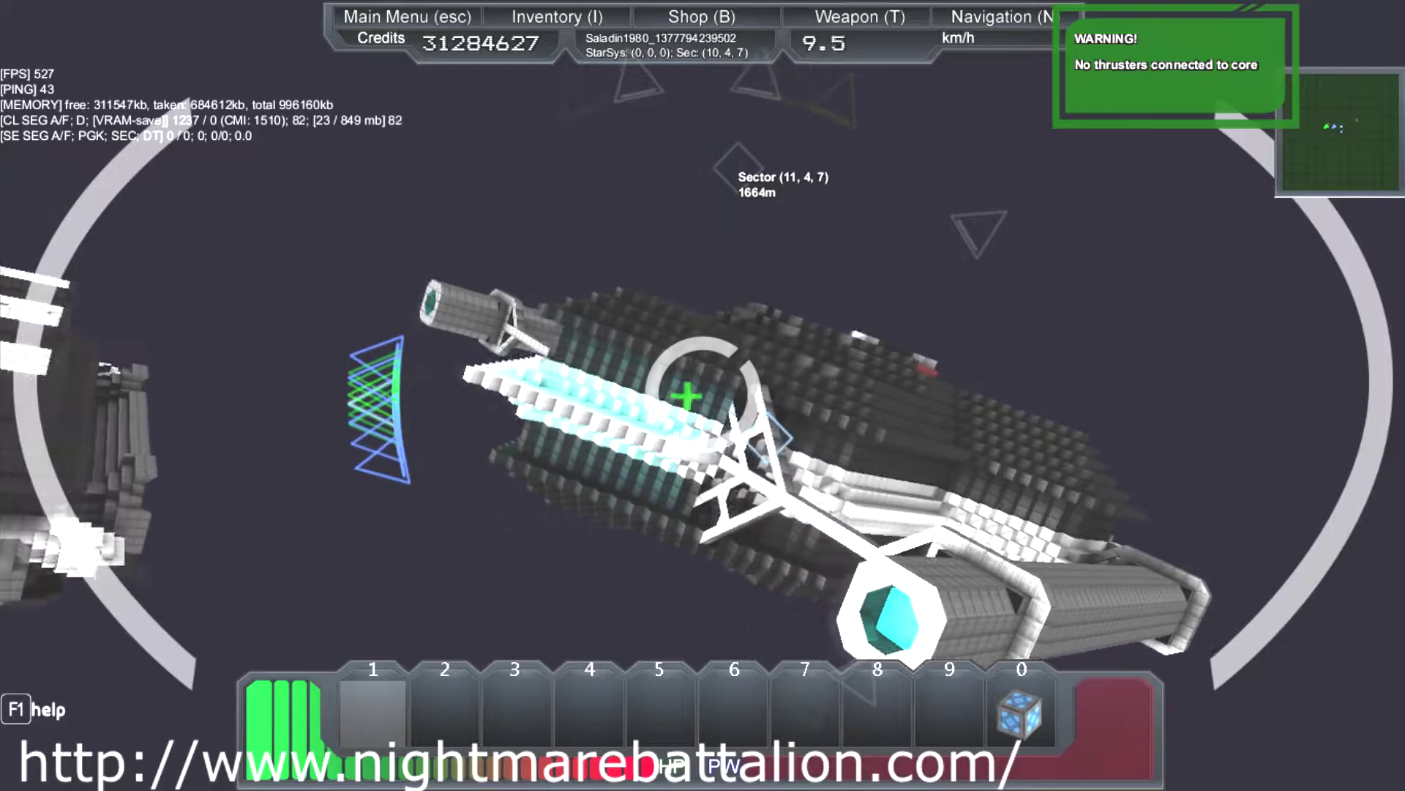
key(w)
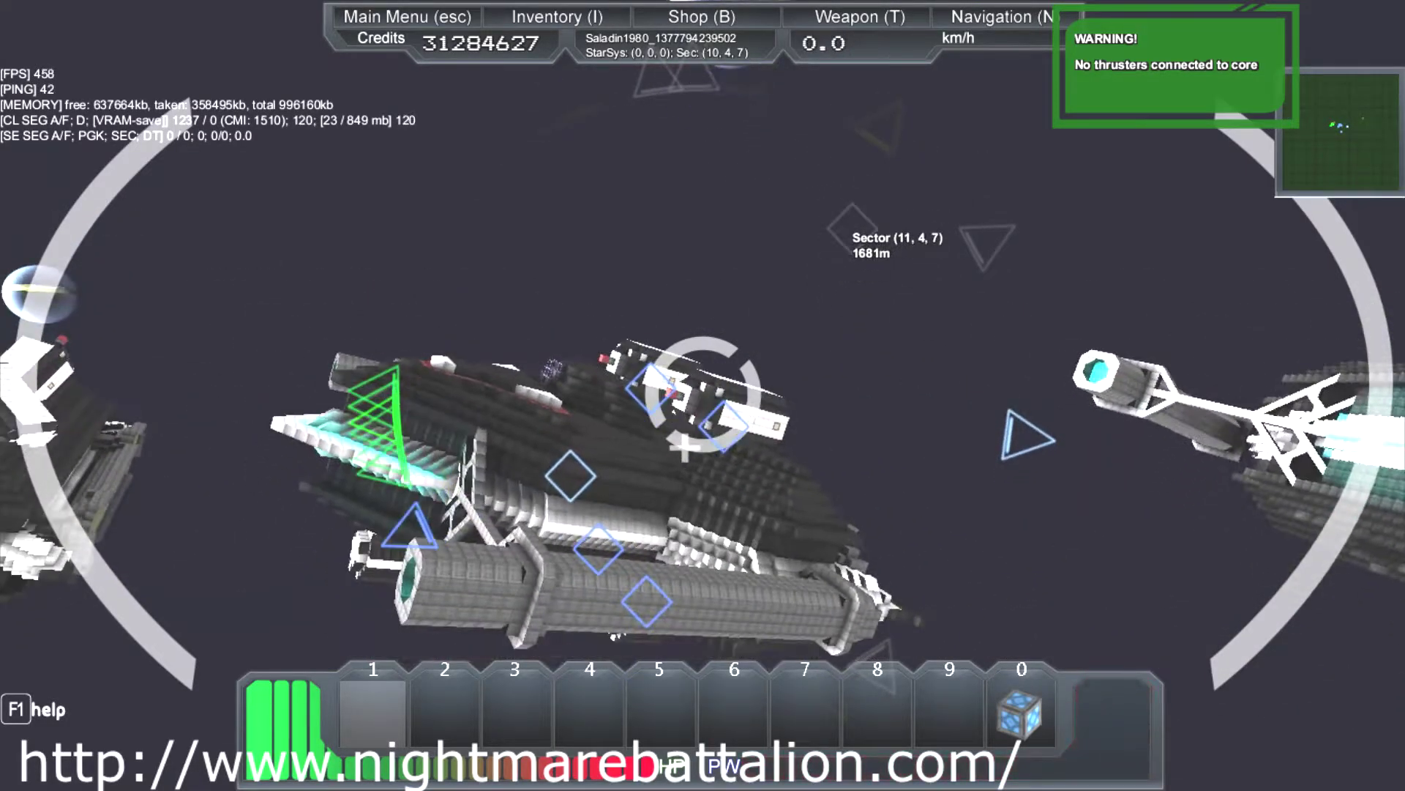
Step: Orbit the corvette until it sits edge-on beside the second ship
key(w)
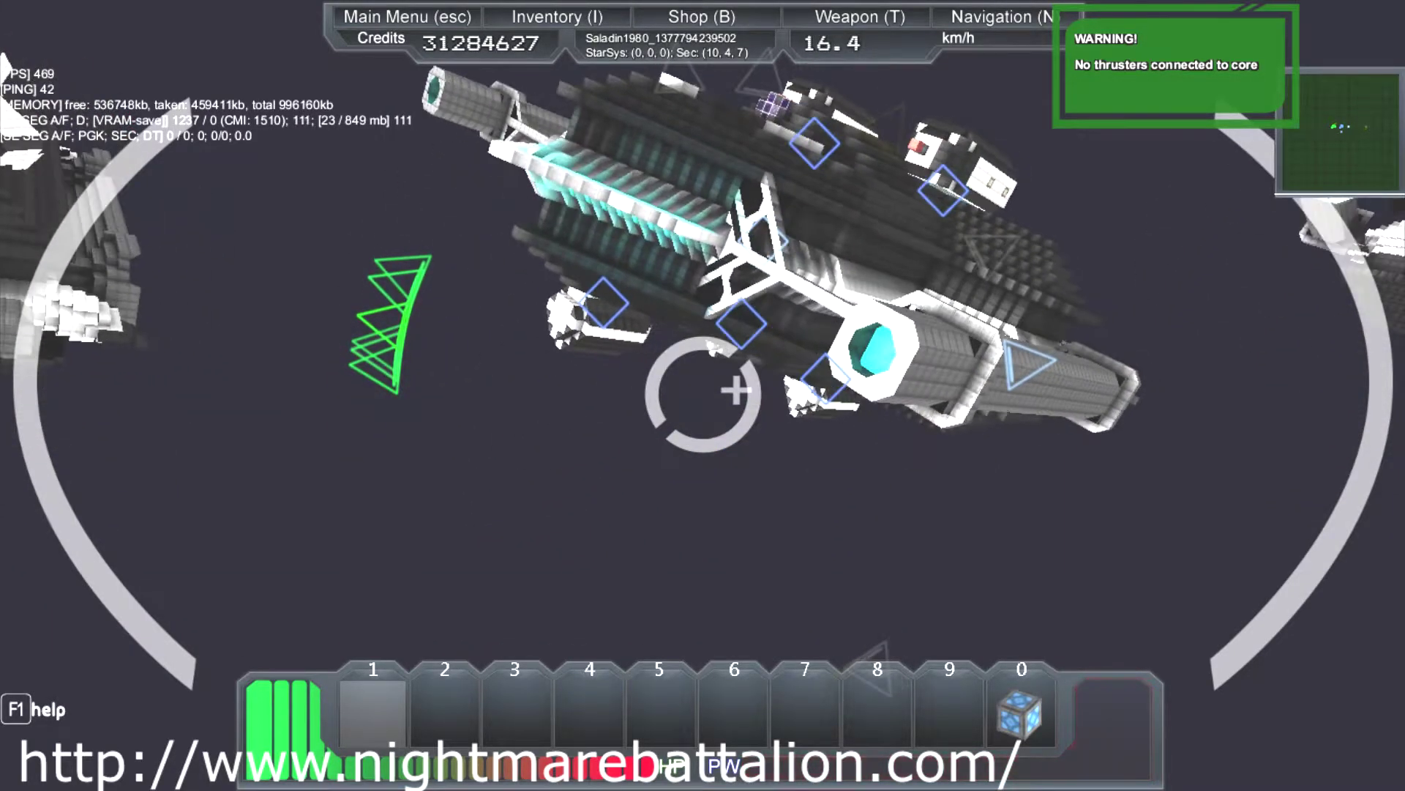
key(w)
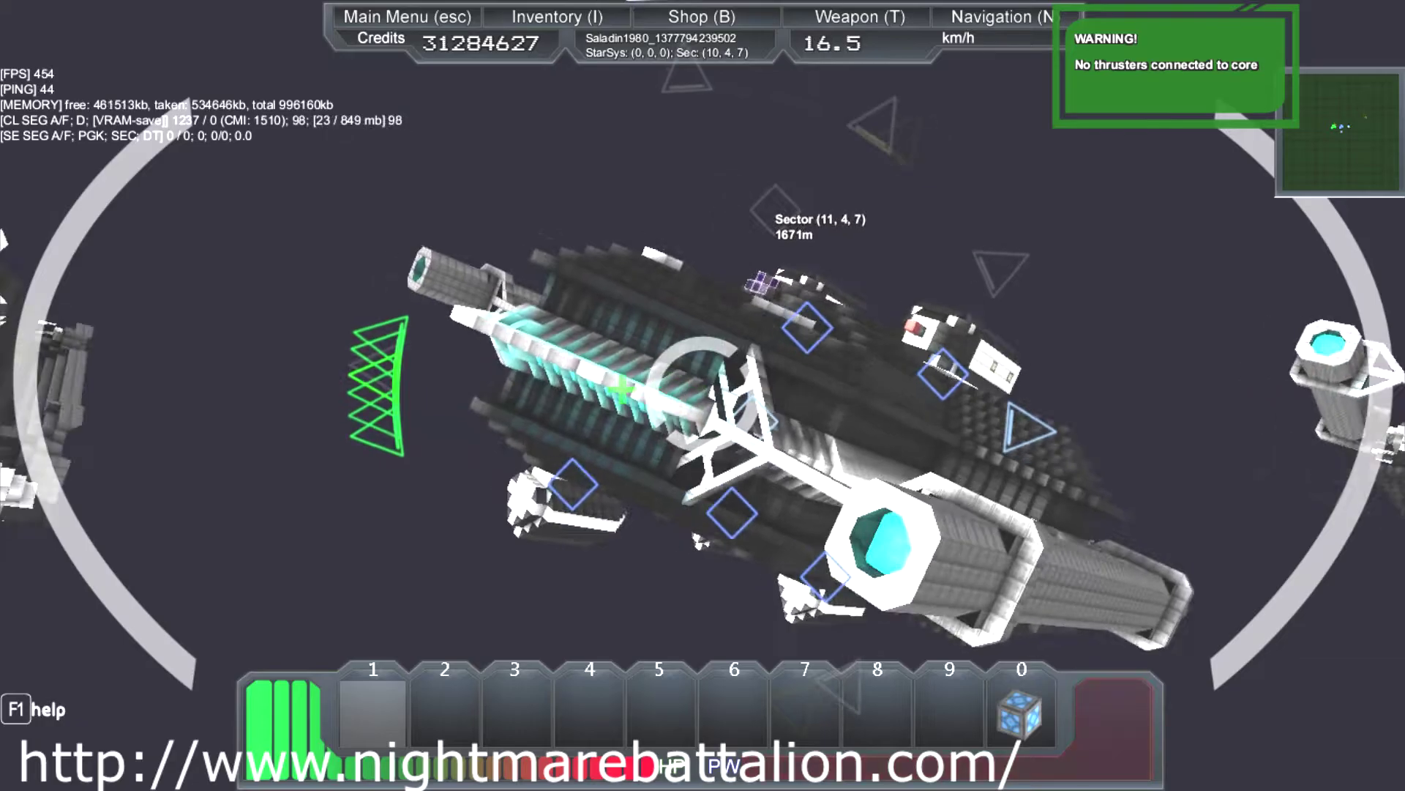
key(w)
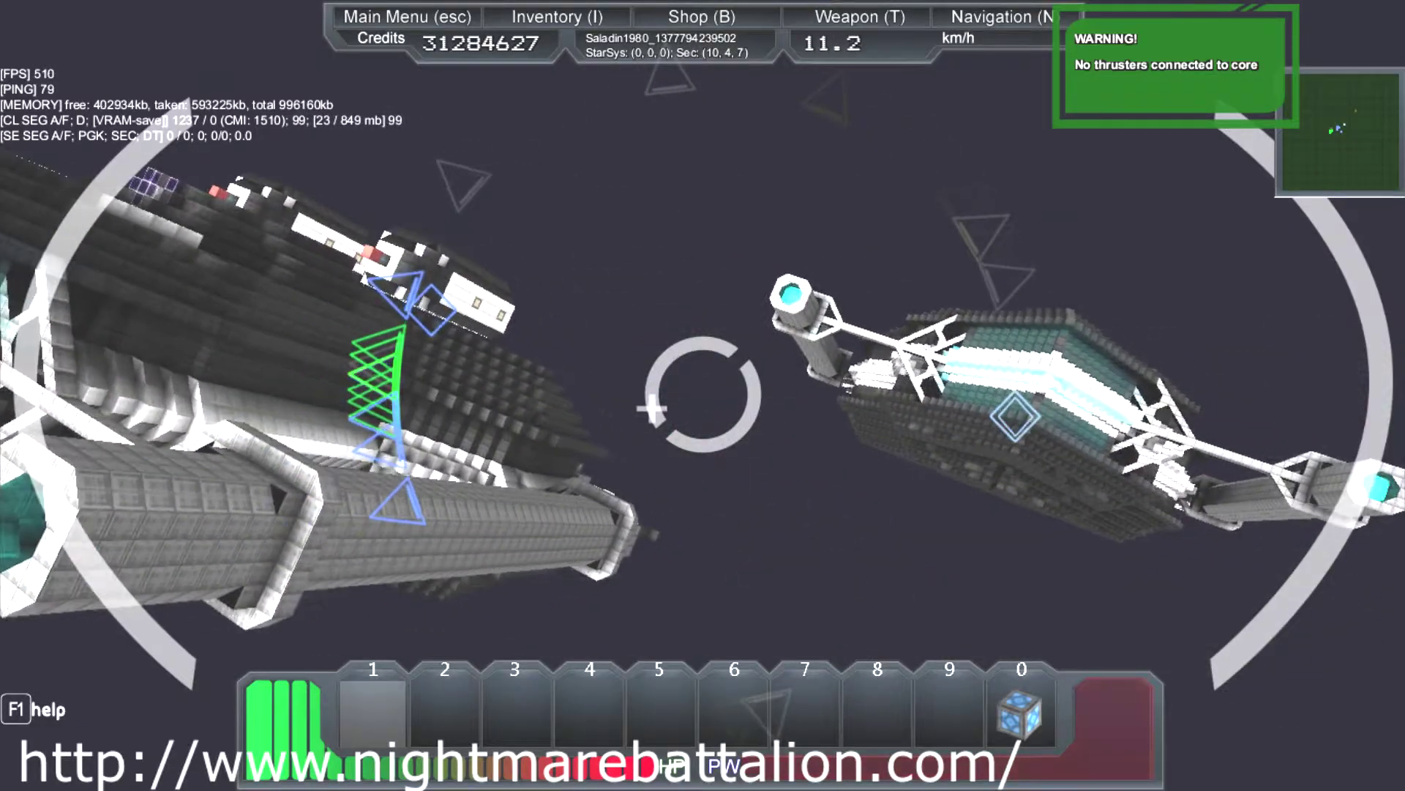
key(w)
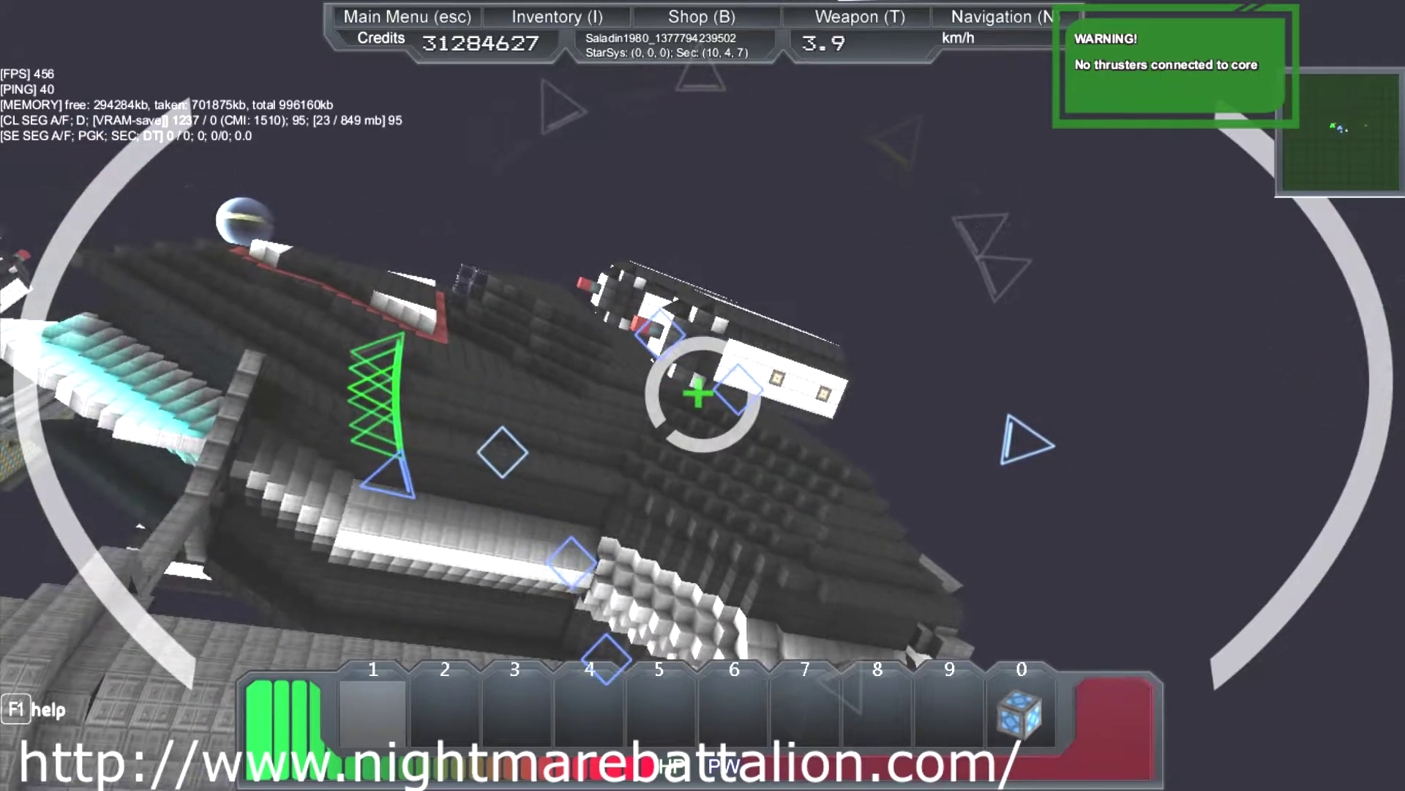
key(w)
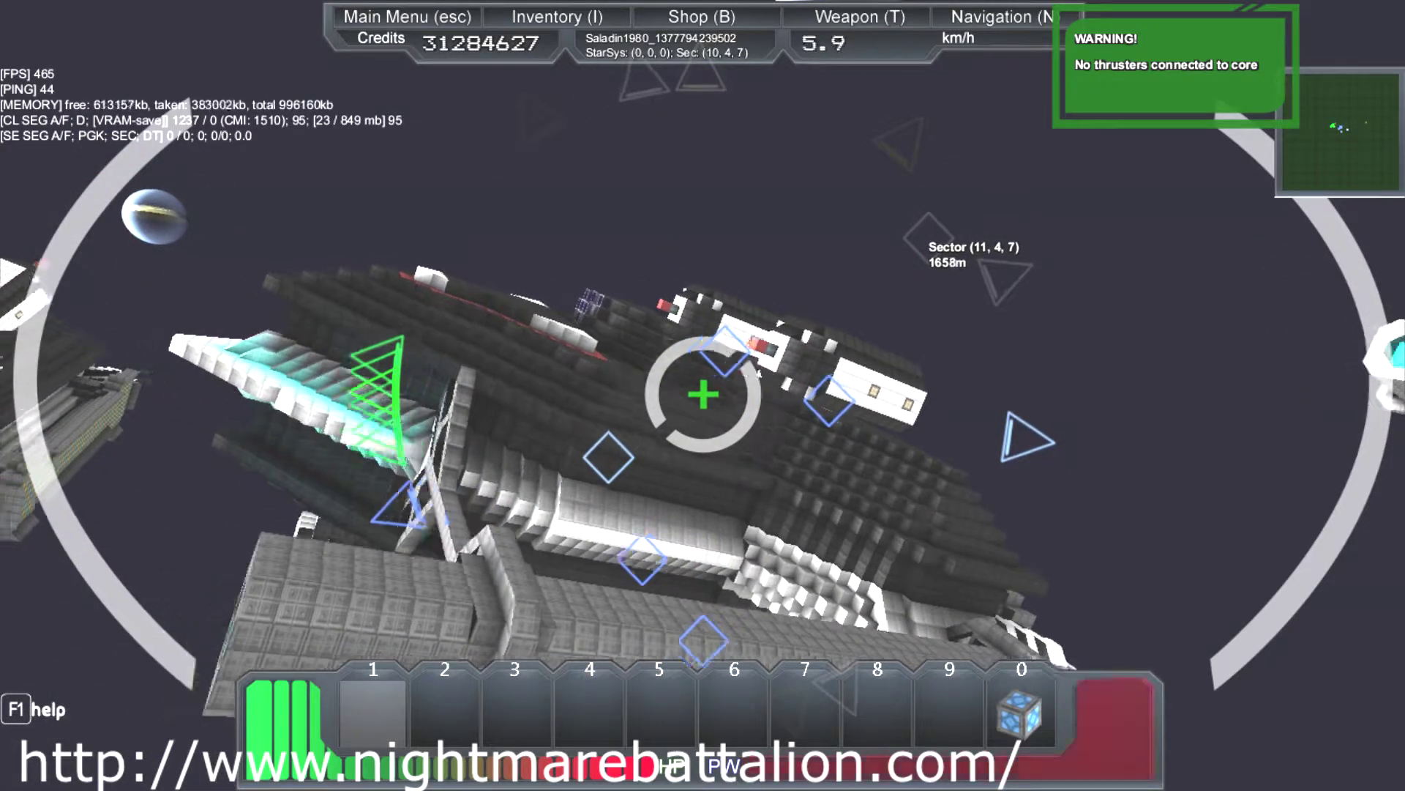
key(w)
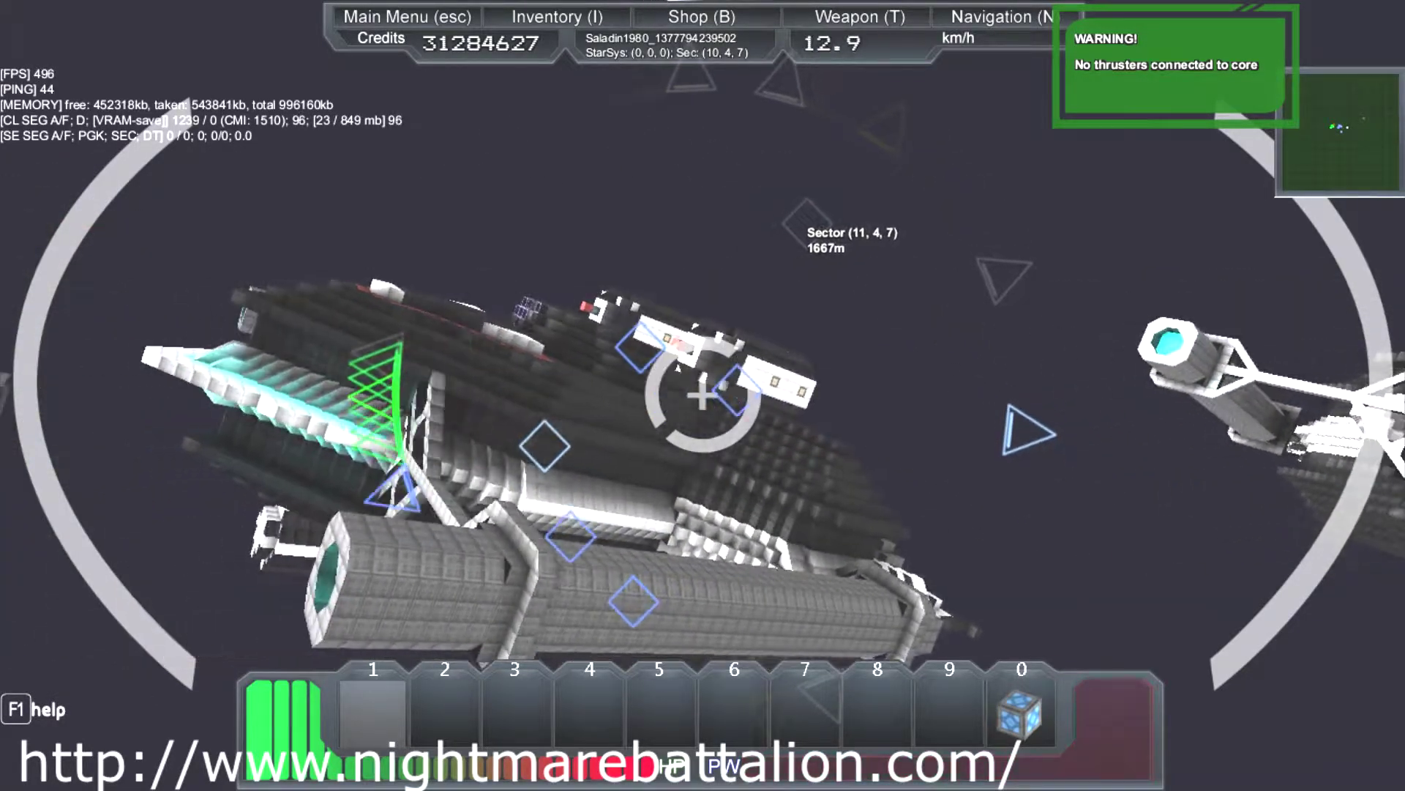
Step: Skim past the cyan-cored ship's strut and tower, then toward the corvette's long hull
key(w)
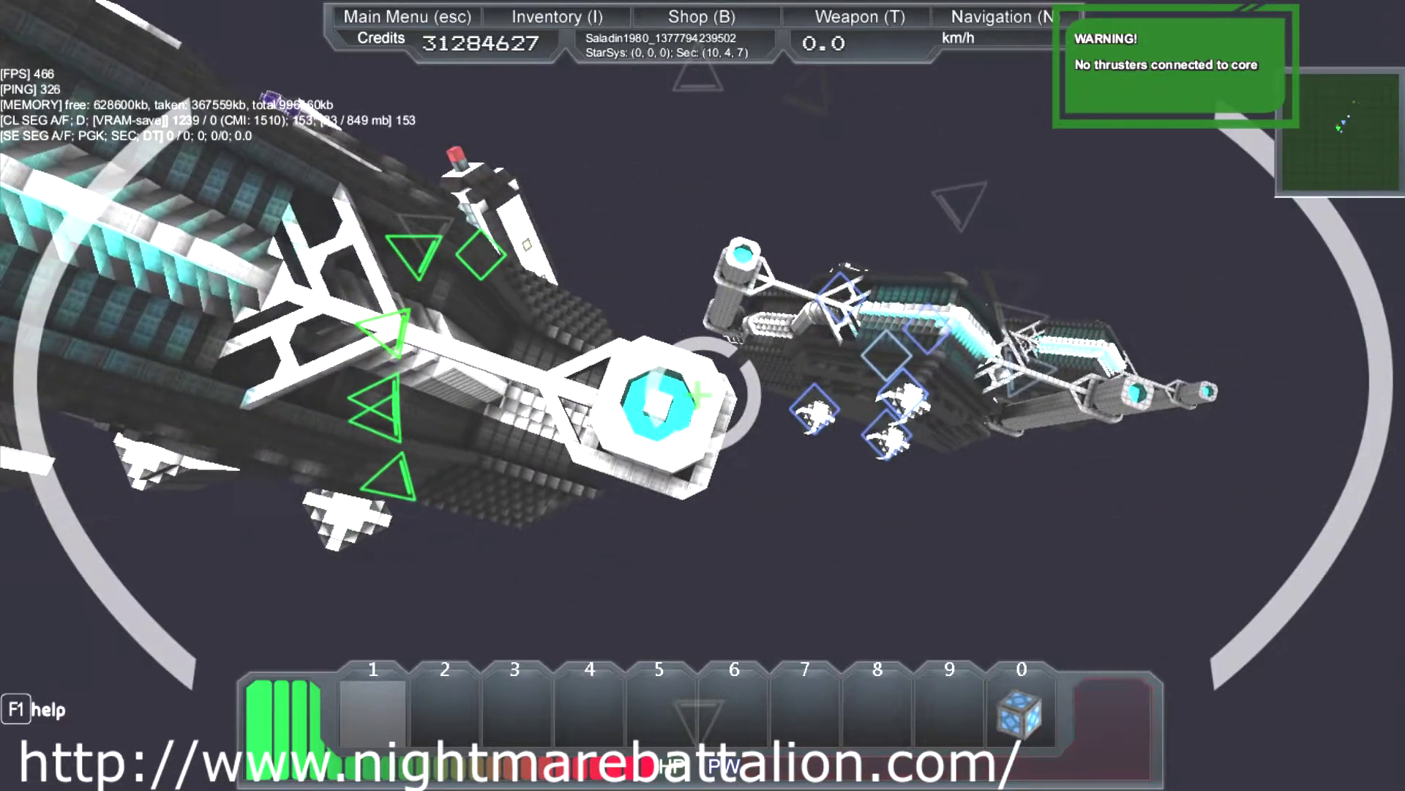
key(w)
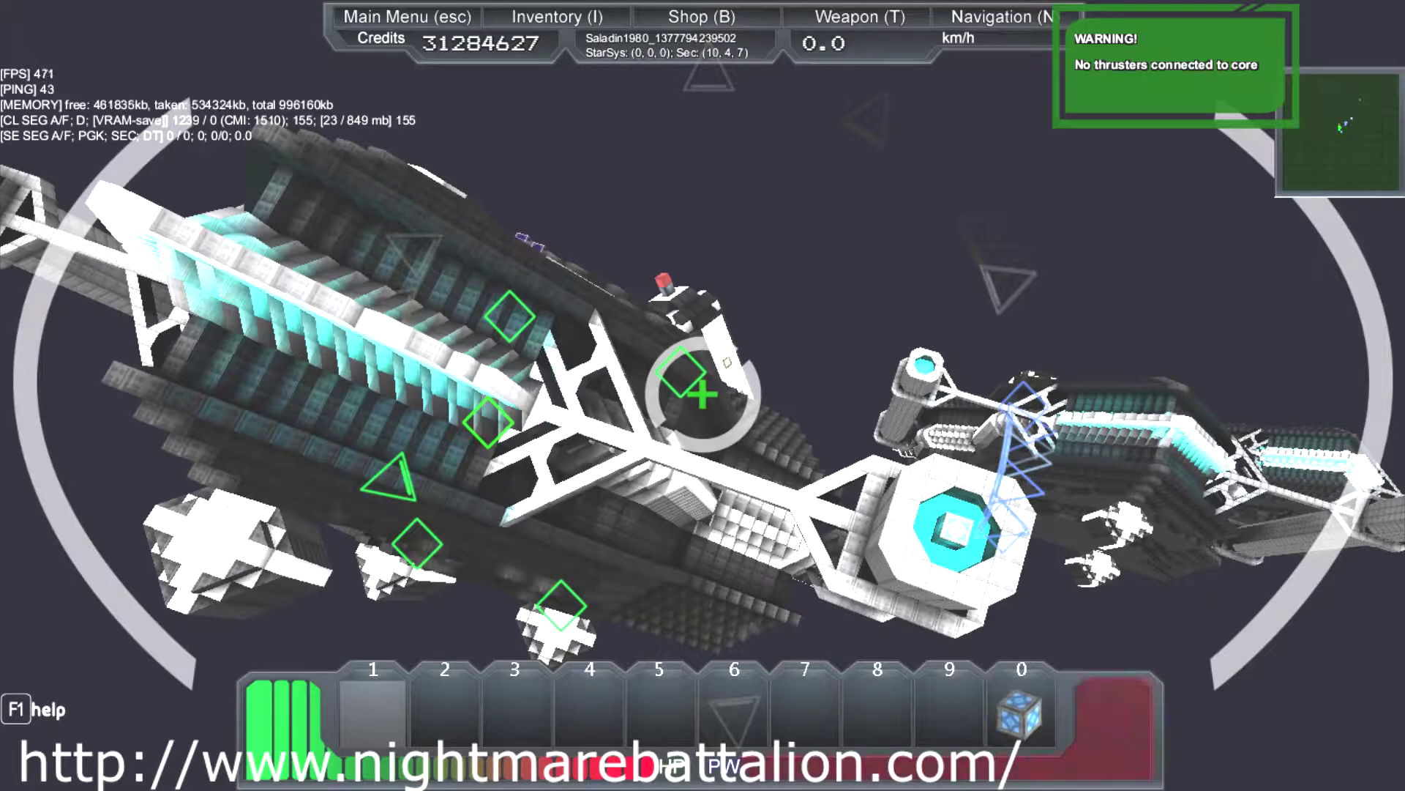
key(w)
key(w)
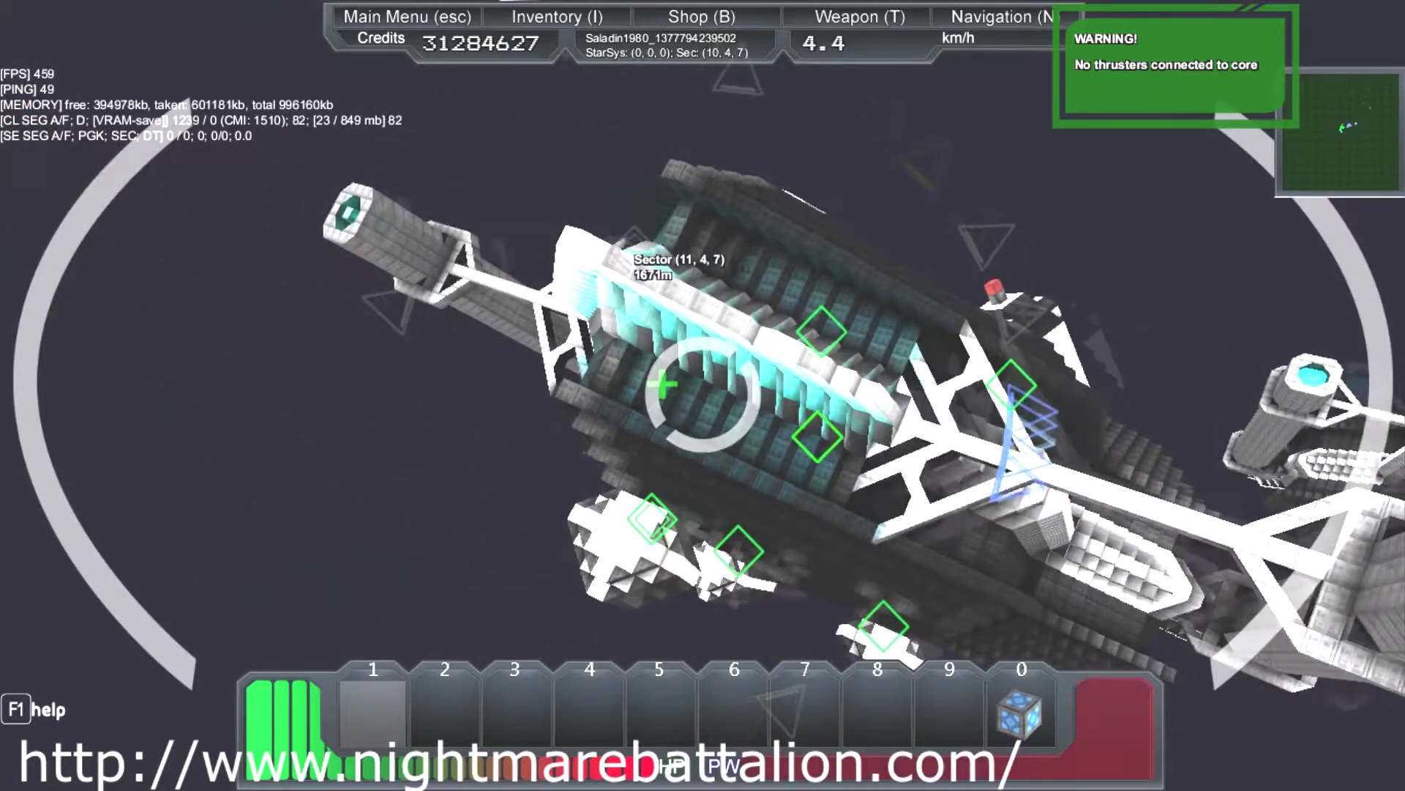
key(w)
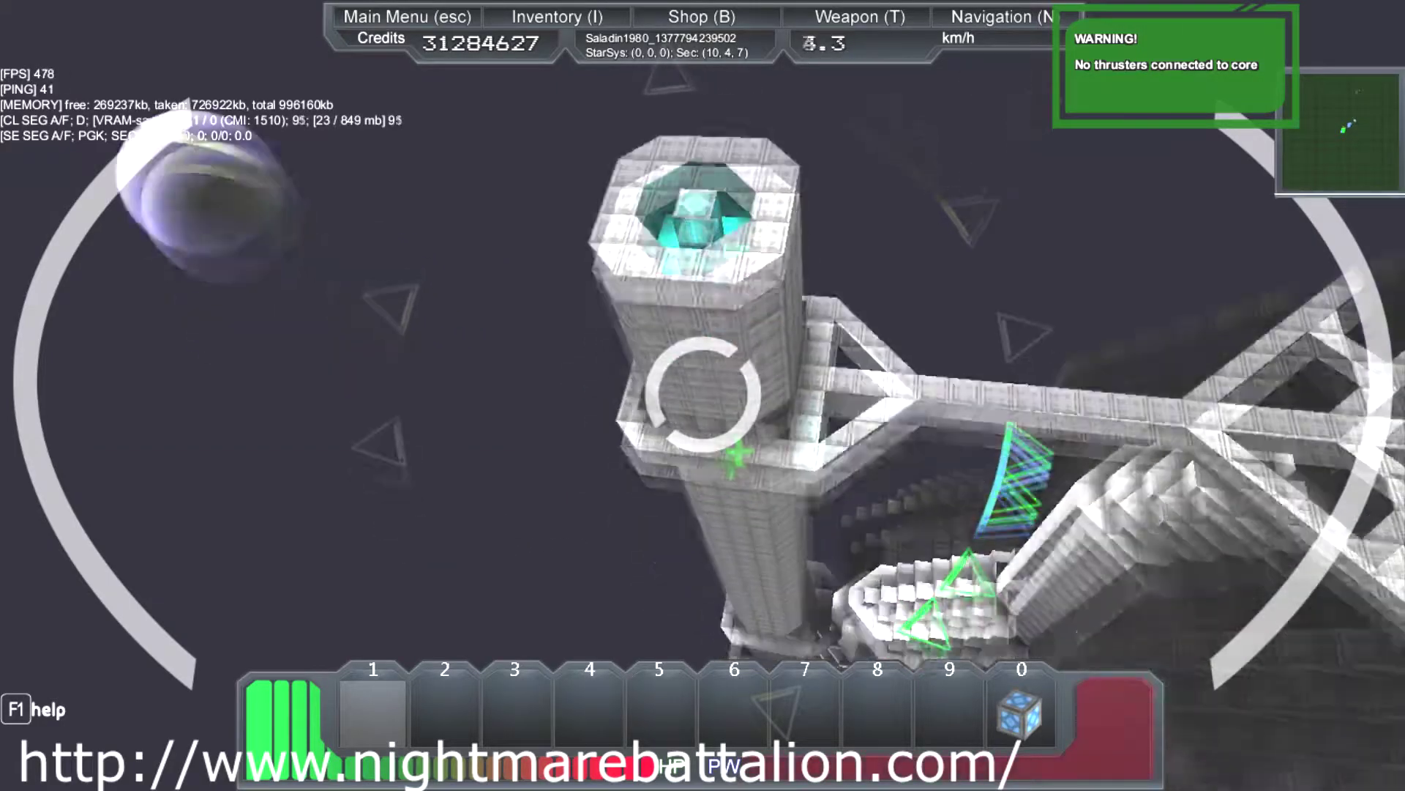
key(w)
key(w)
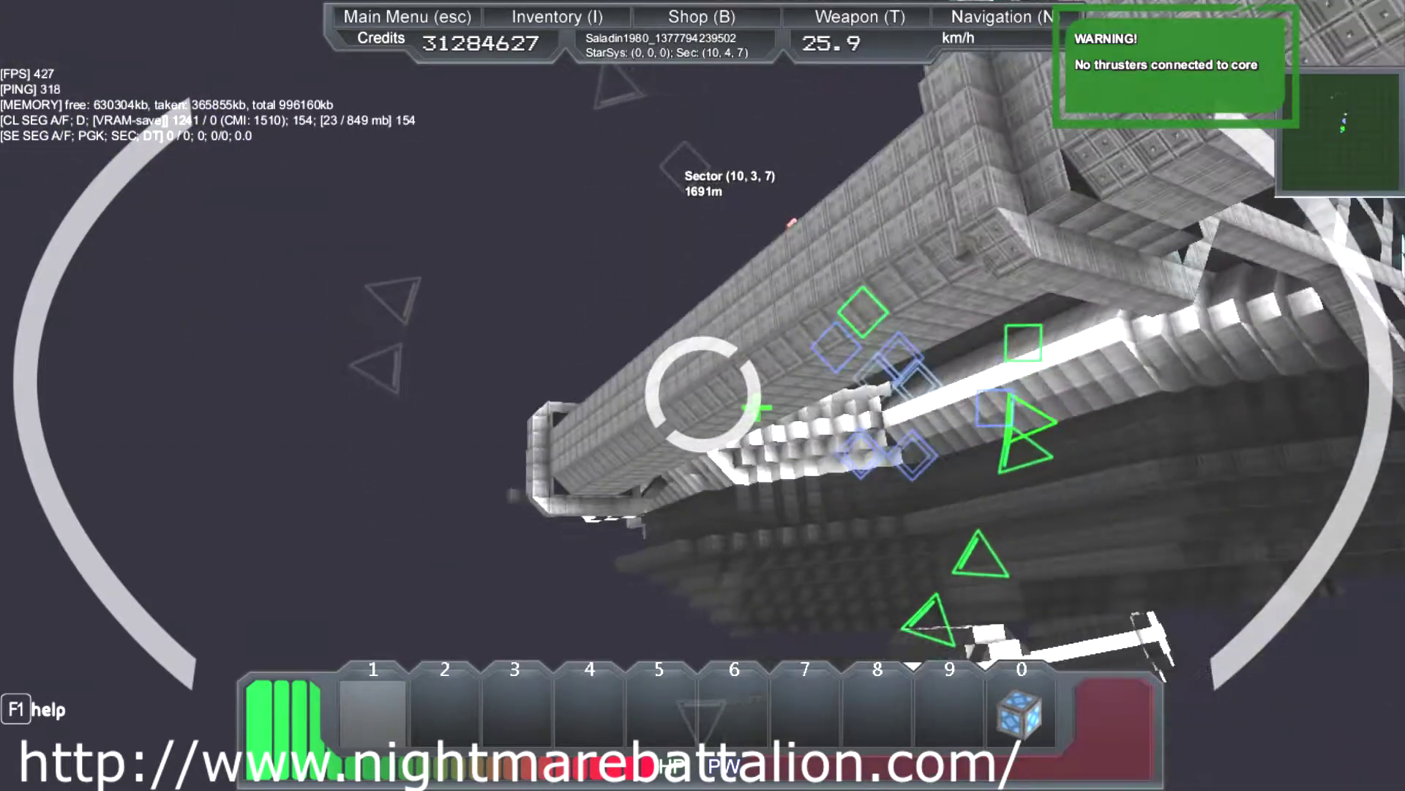
Step: Pull back and circle around the corvette's rear to its other side
key(w)
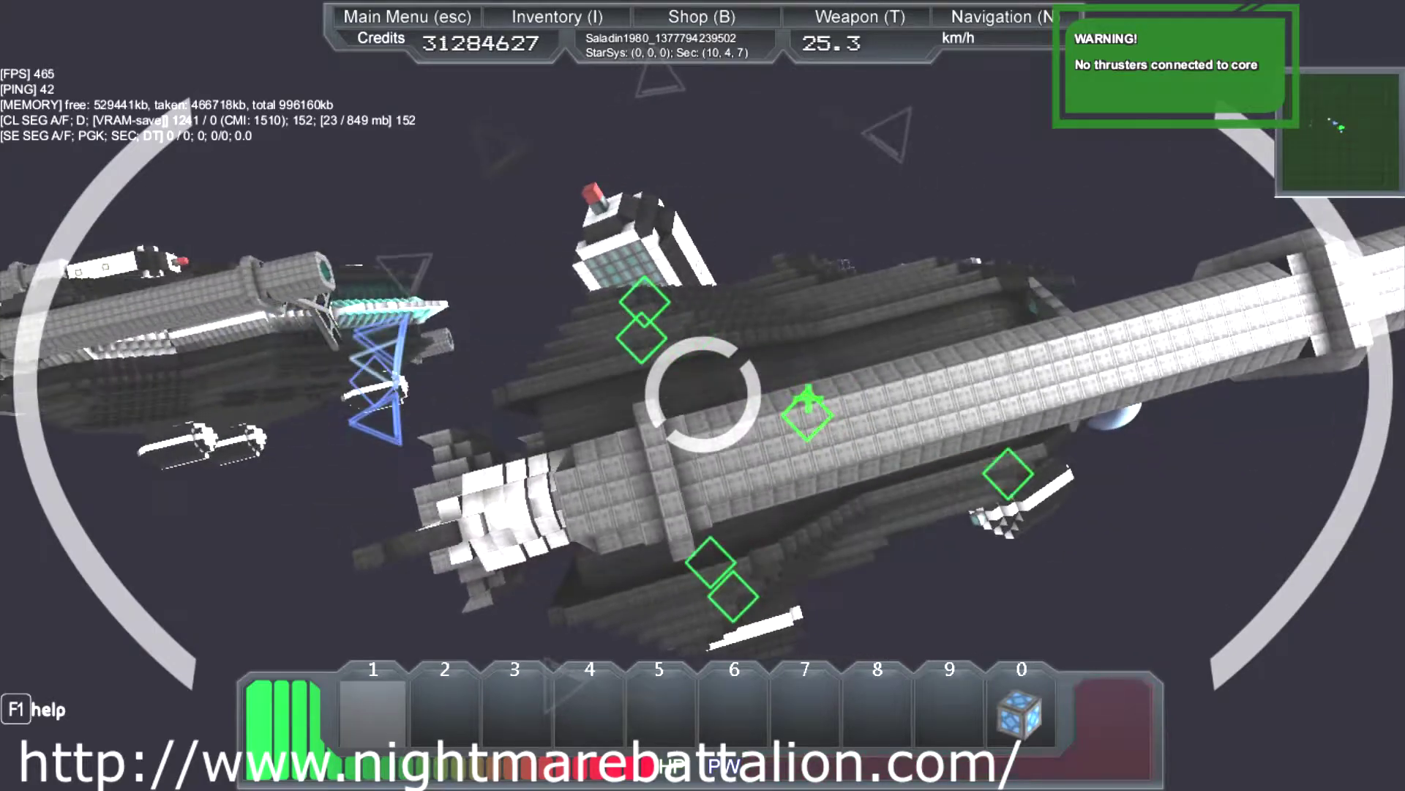
key(w)
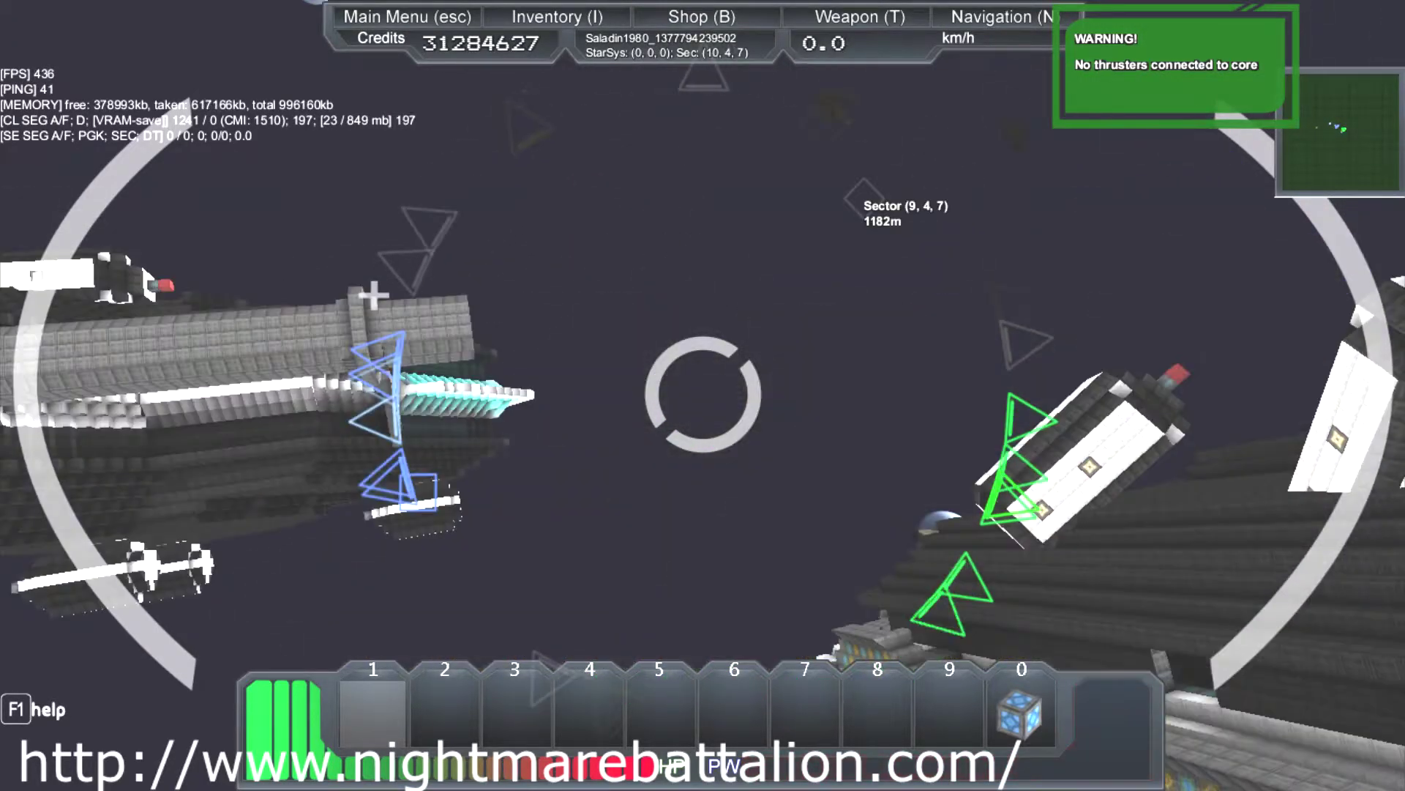
key(w)
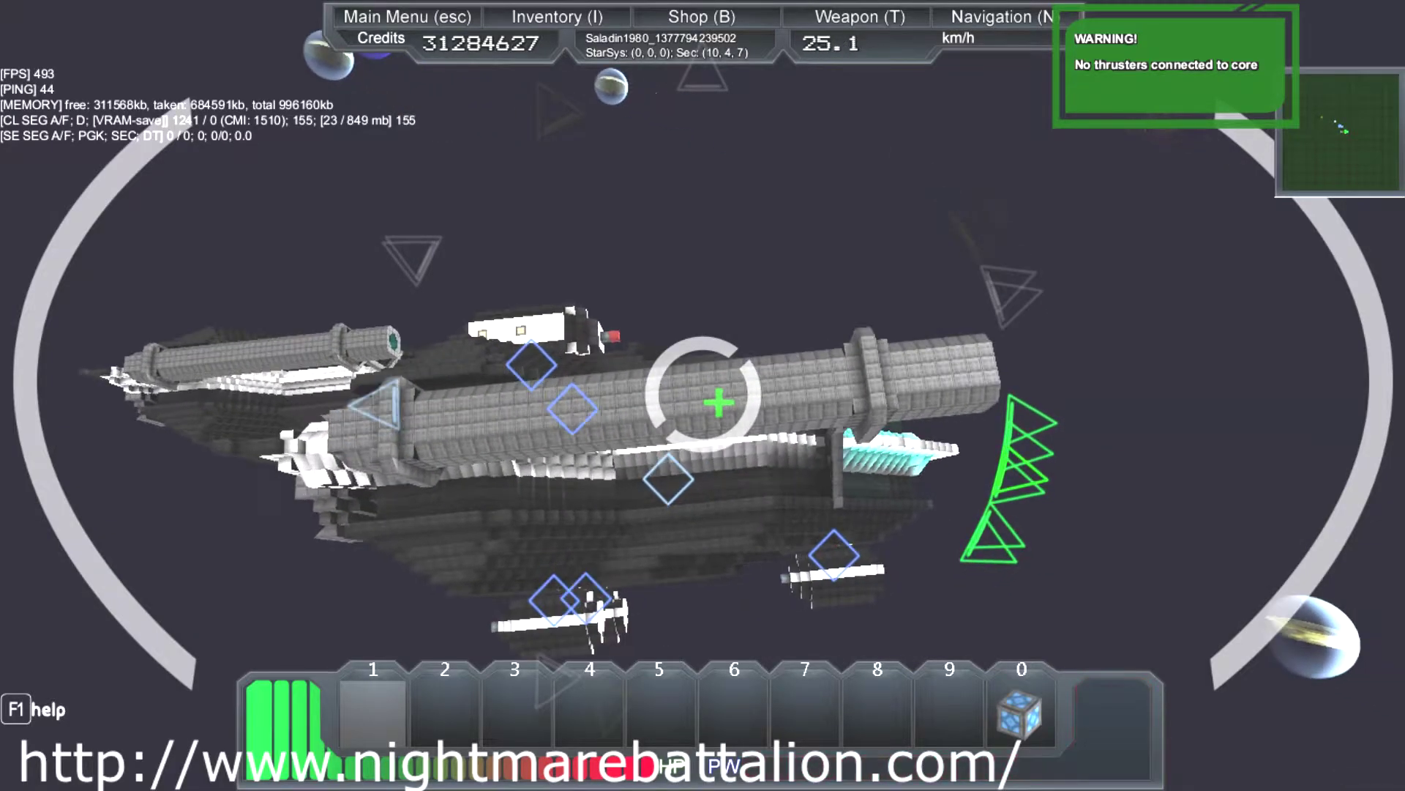
key(w)
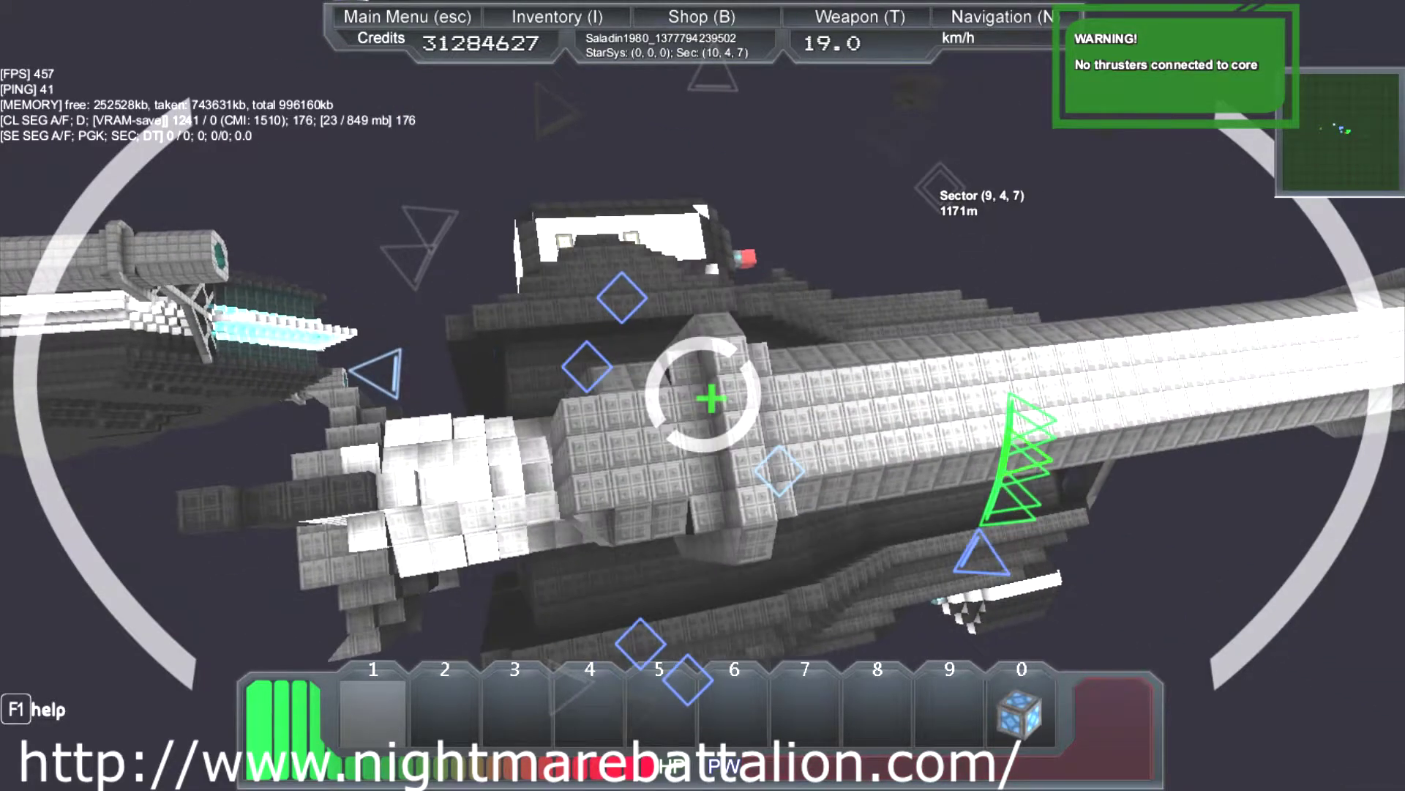
key(w)
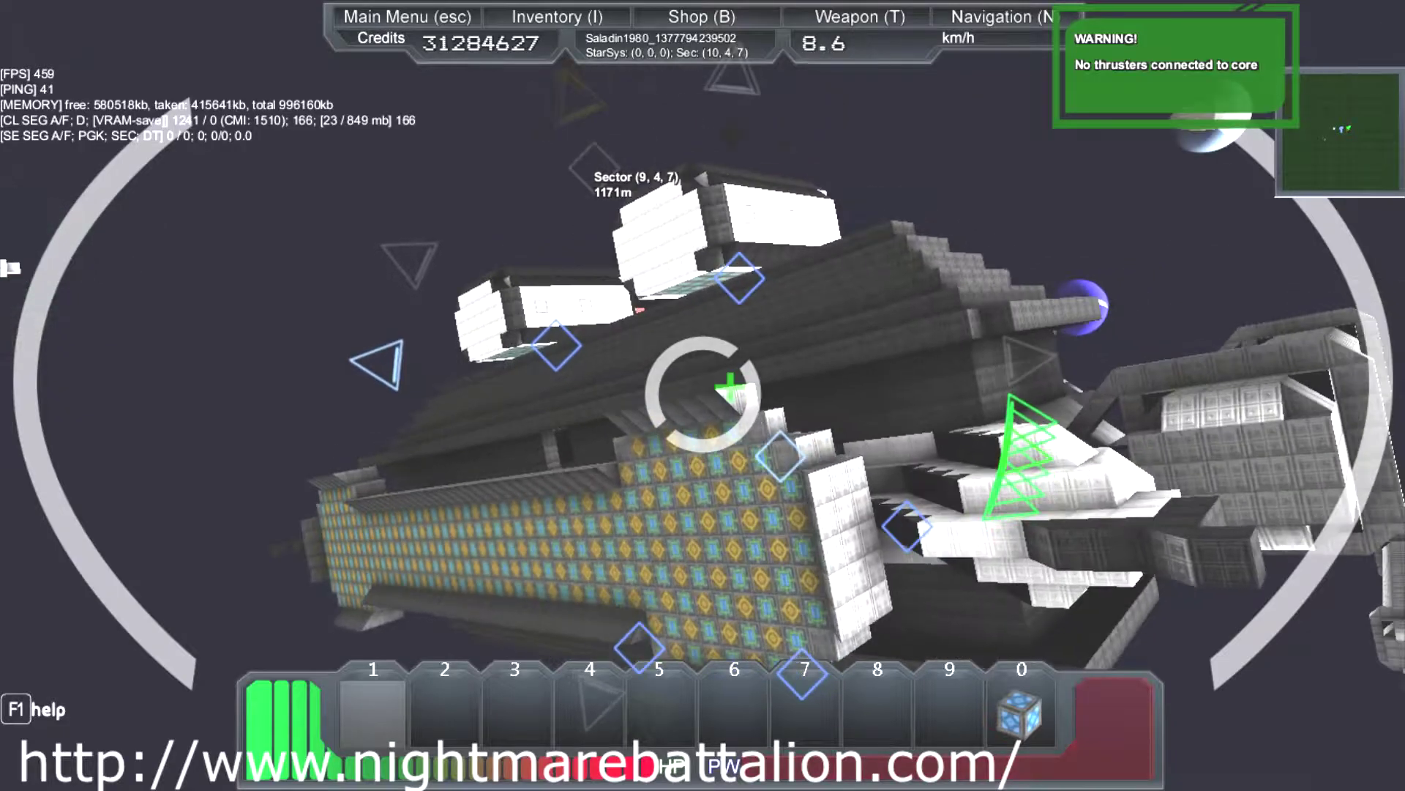
key(w)
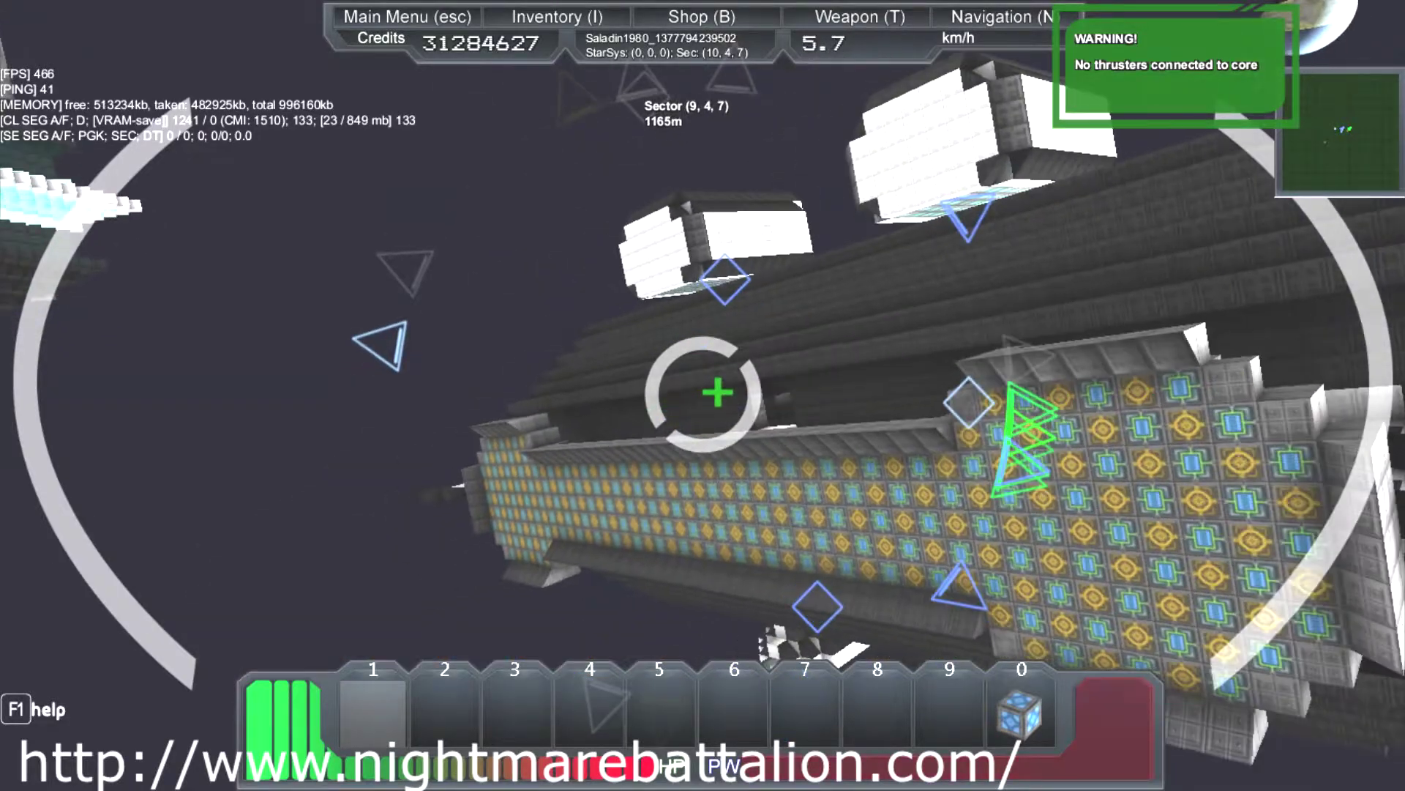
key(w)
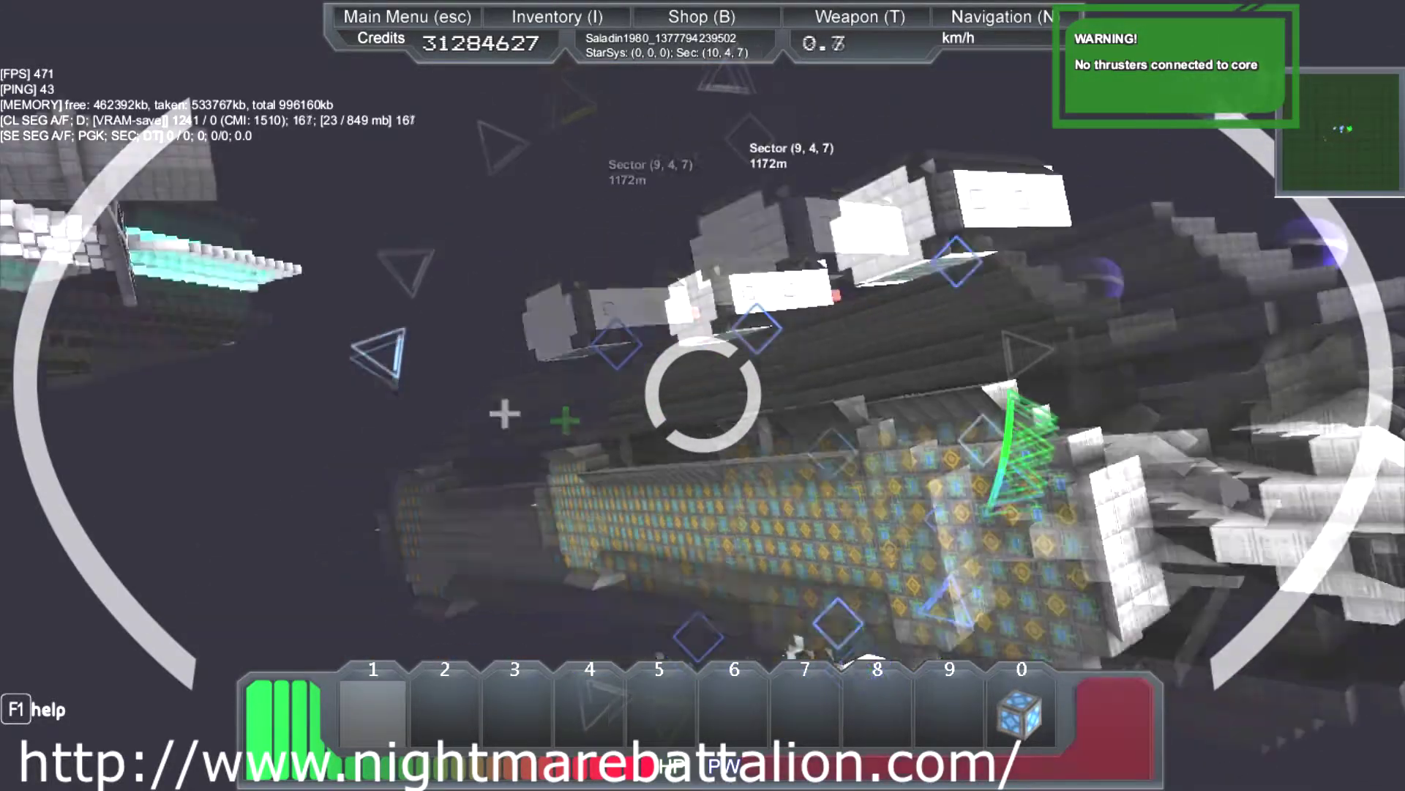
Step: Pass the blue-and-yellow patterned broadside, then fly over the deck toward the cyan lattice
key(w)
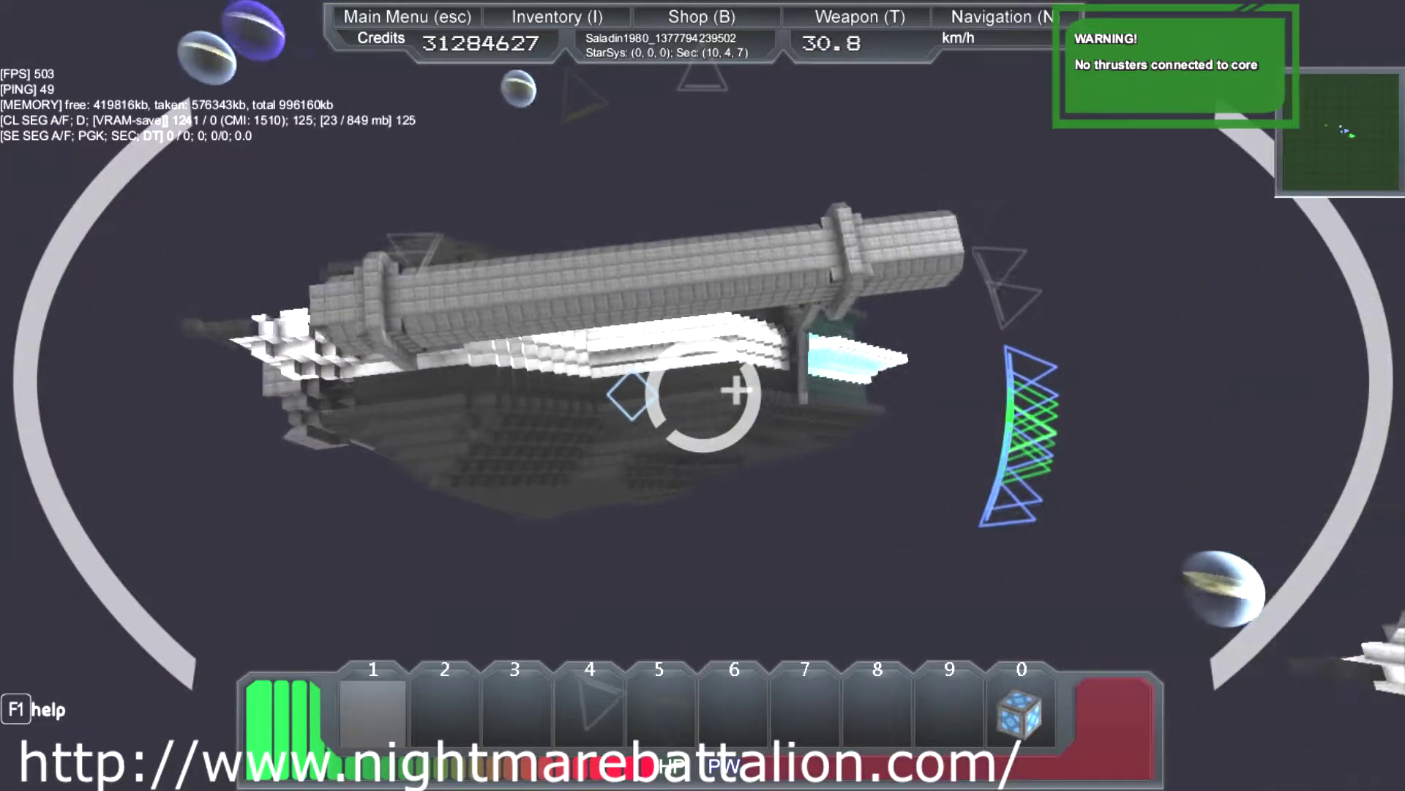
key(w)
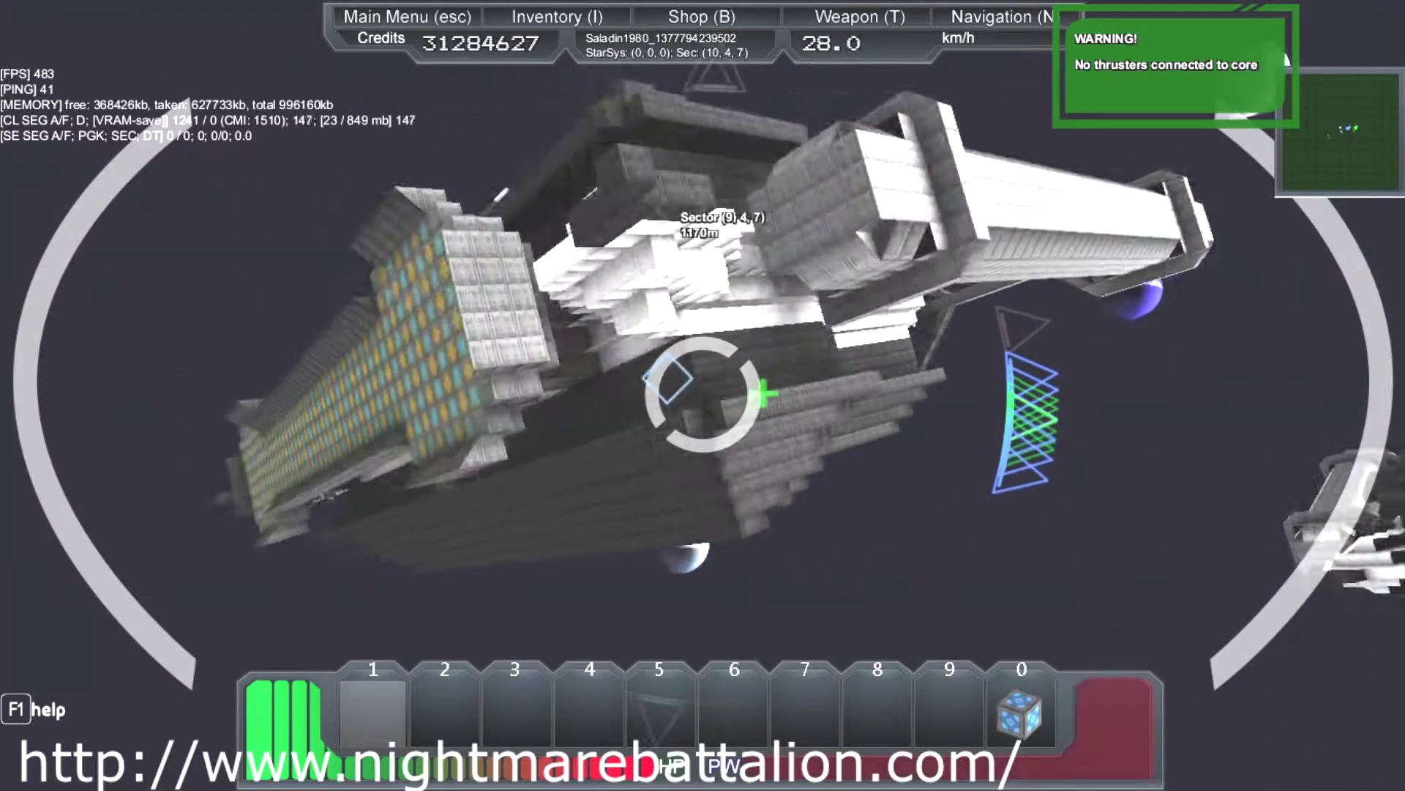
key(w)
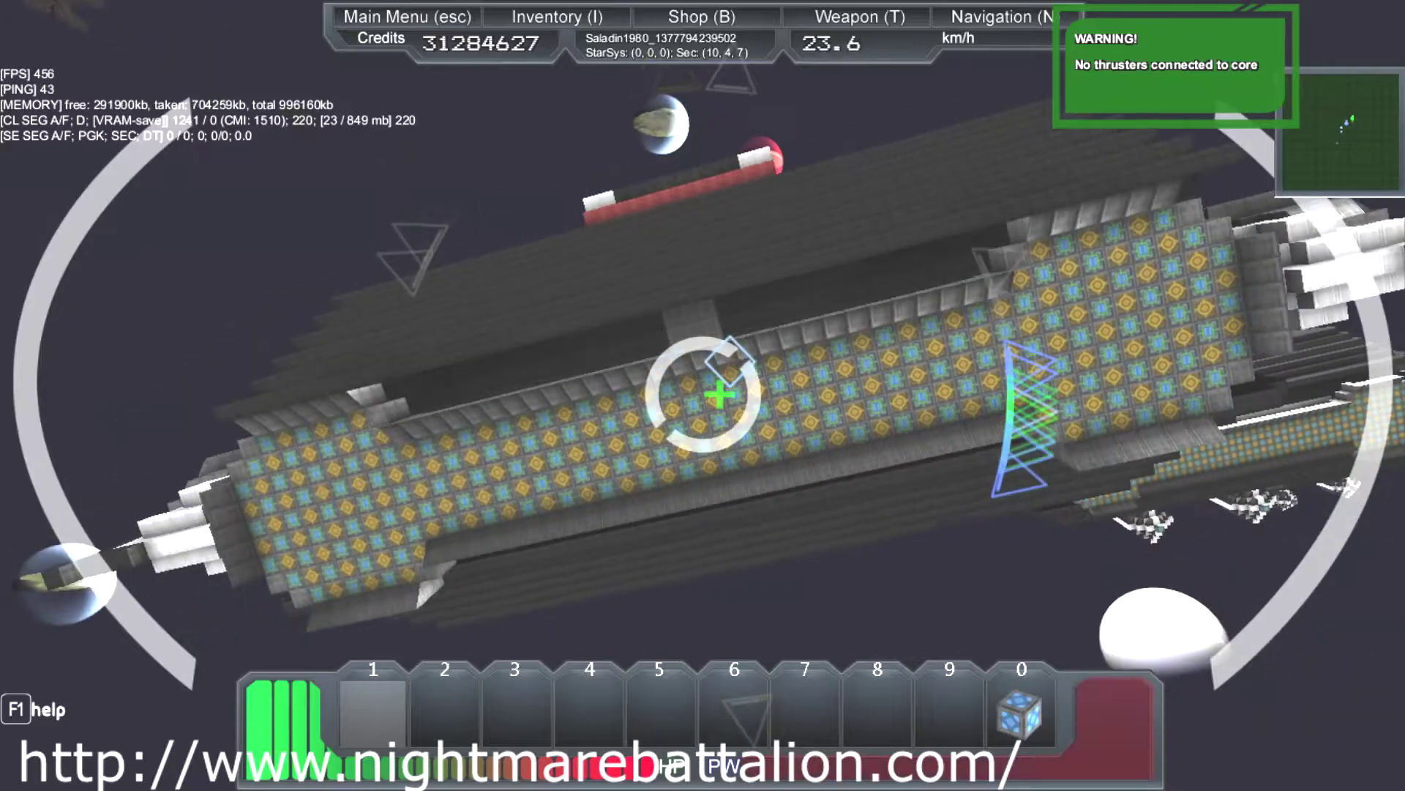
key(s)
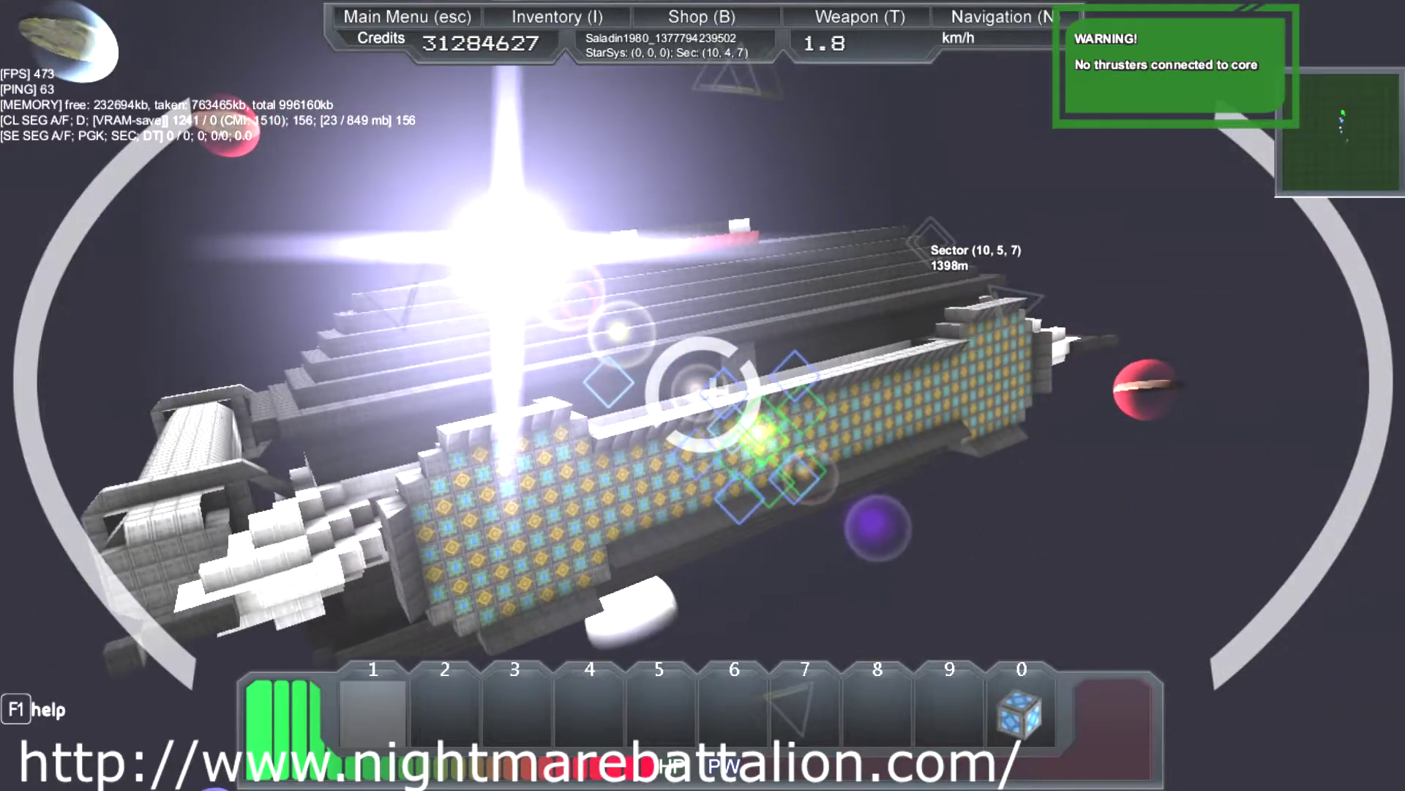
key(w)
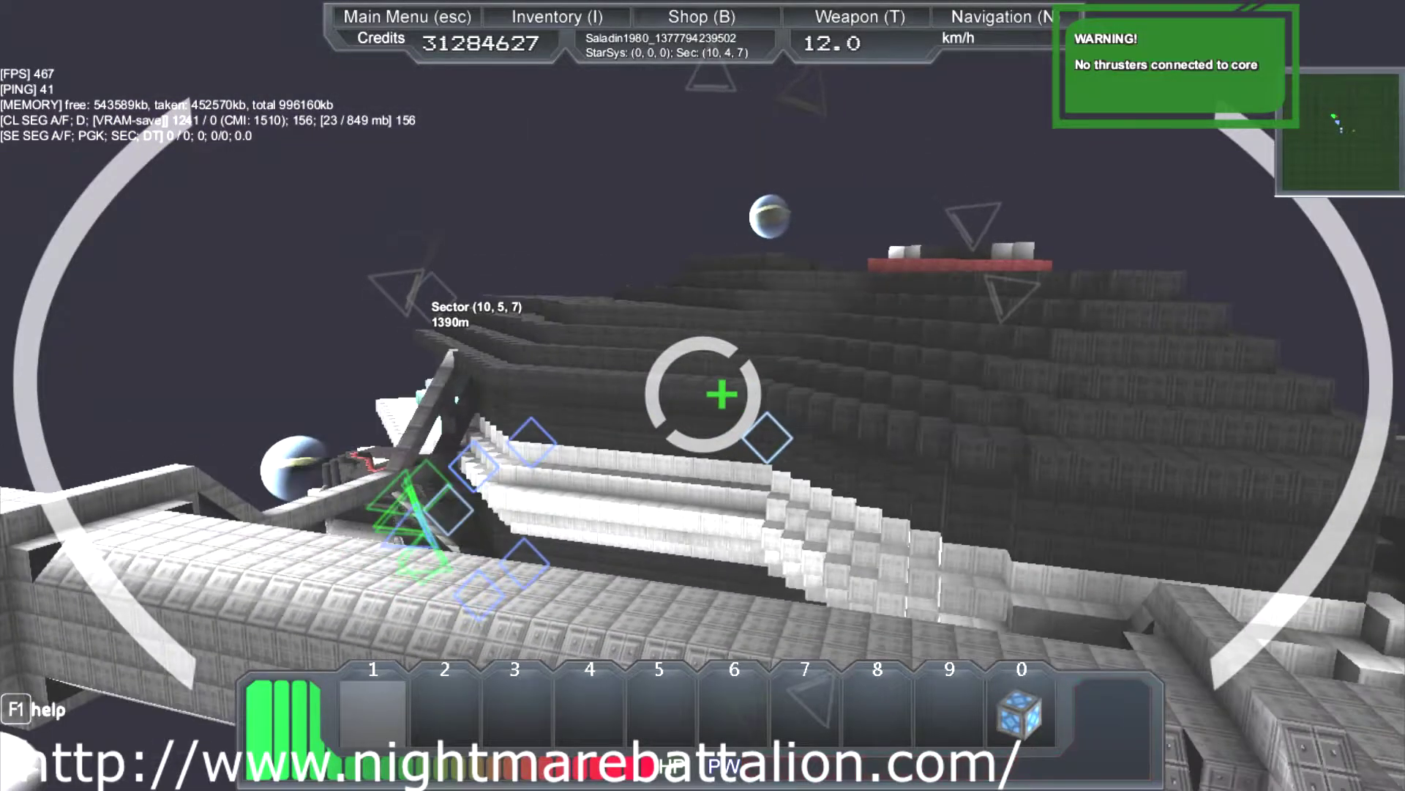
key(w)
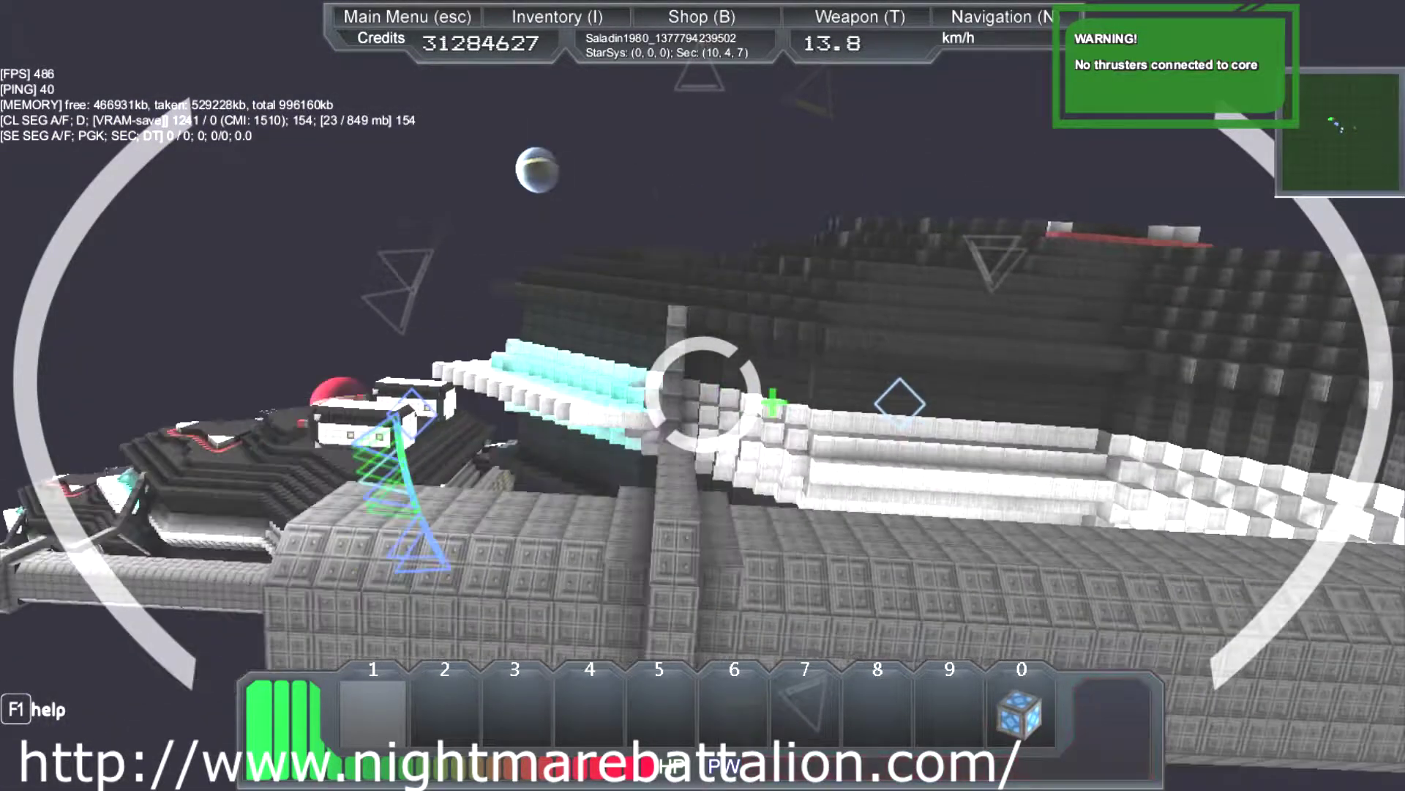
key(w)
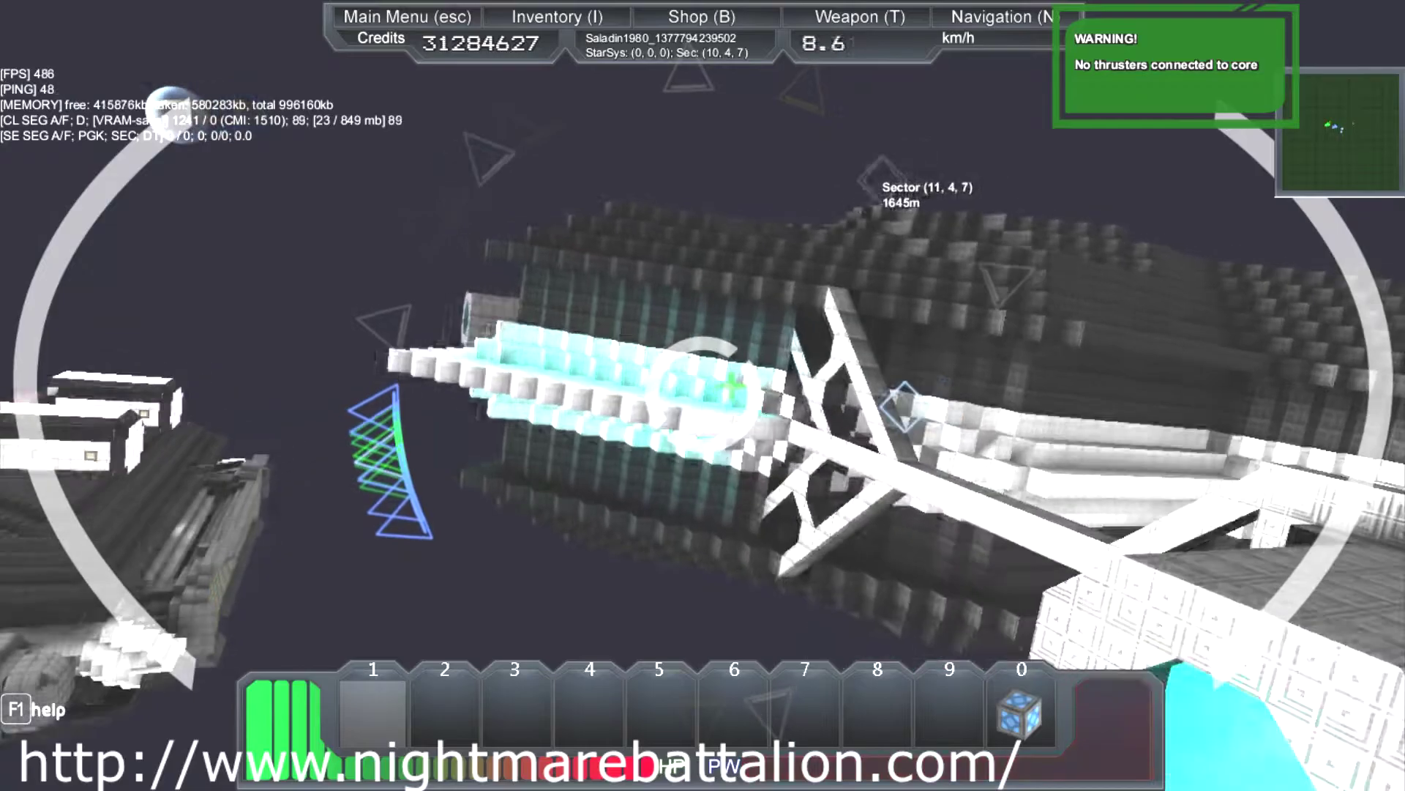
Step: Turn from the lattice and stop facing the black-and-white twin-cannon ship
key(w)
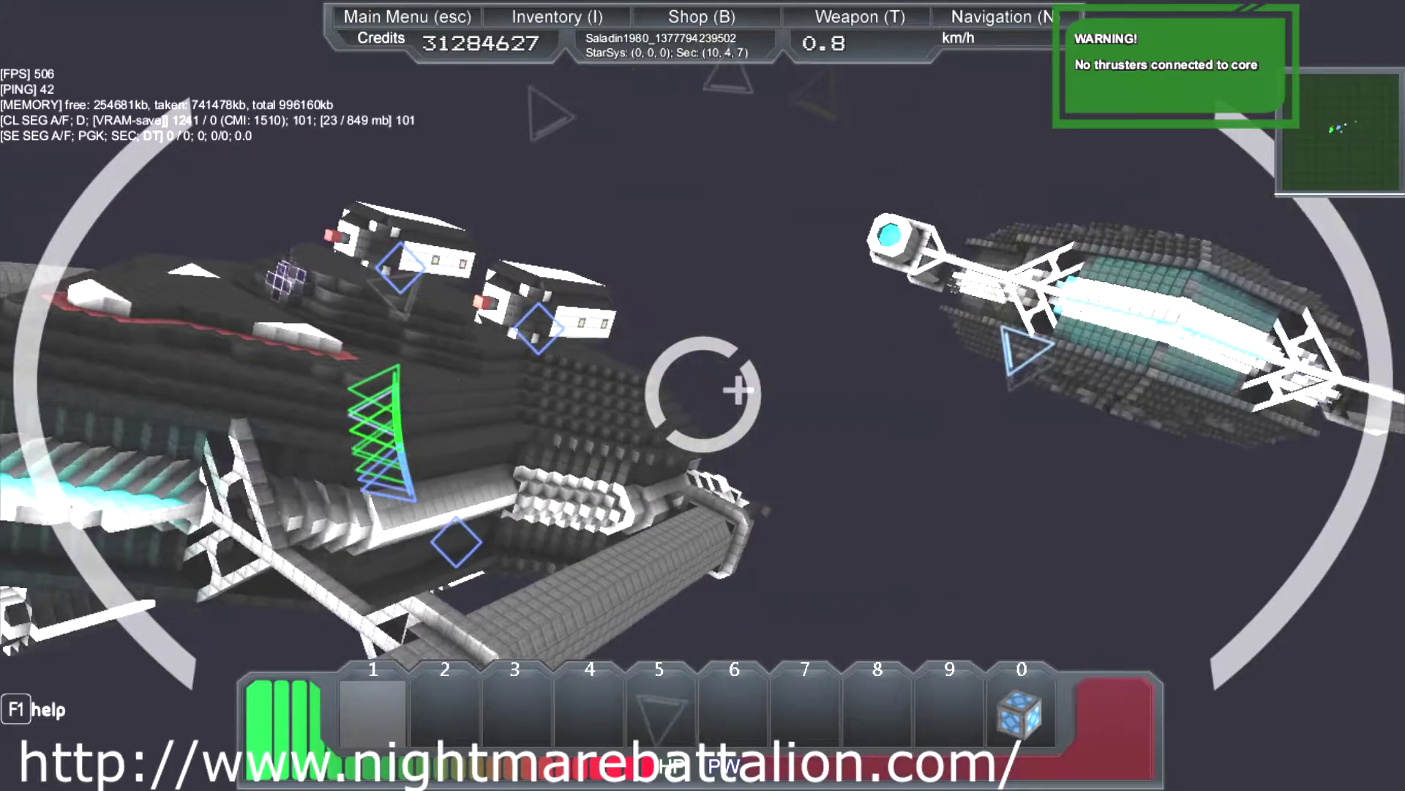
key(w)
key(w)
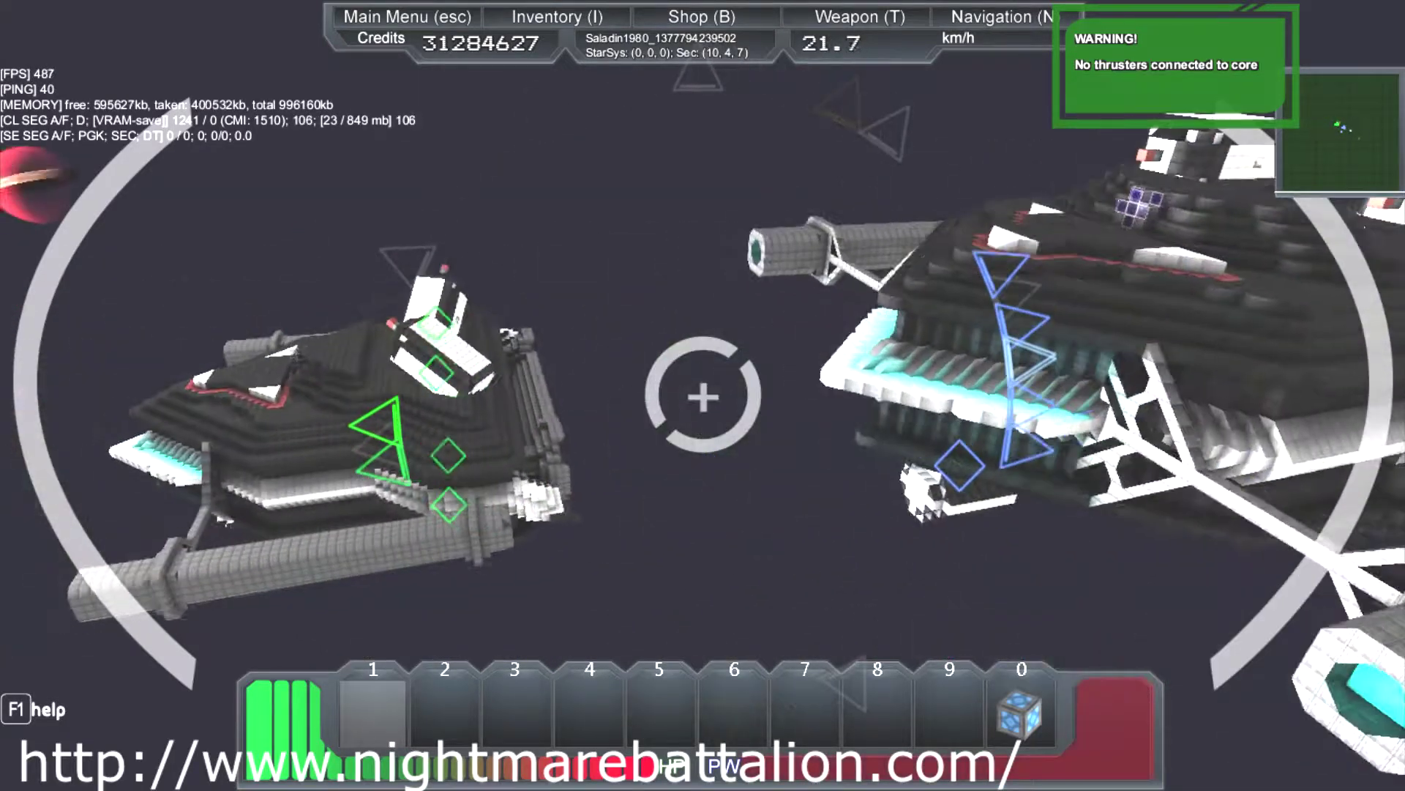